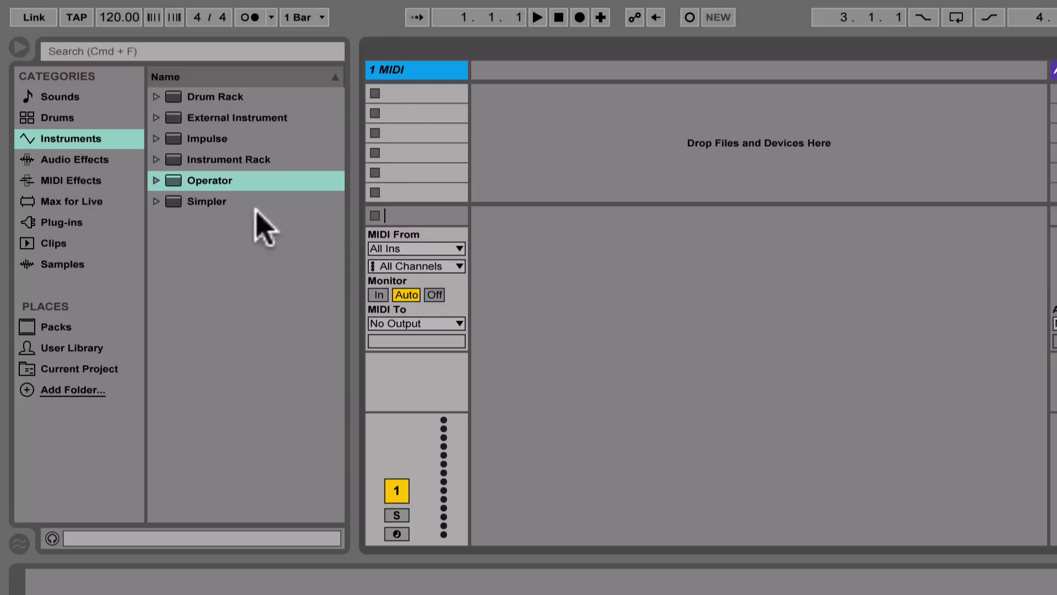
Load Operator onto the MIDI track, name the track Kick, and create an empty clip in its first slot
{"action": "left_click_drag", "start_coordinate": [173, 182], "coordinate": [397, 71]}
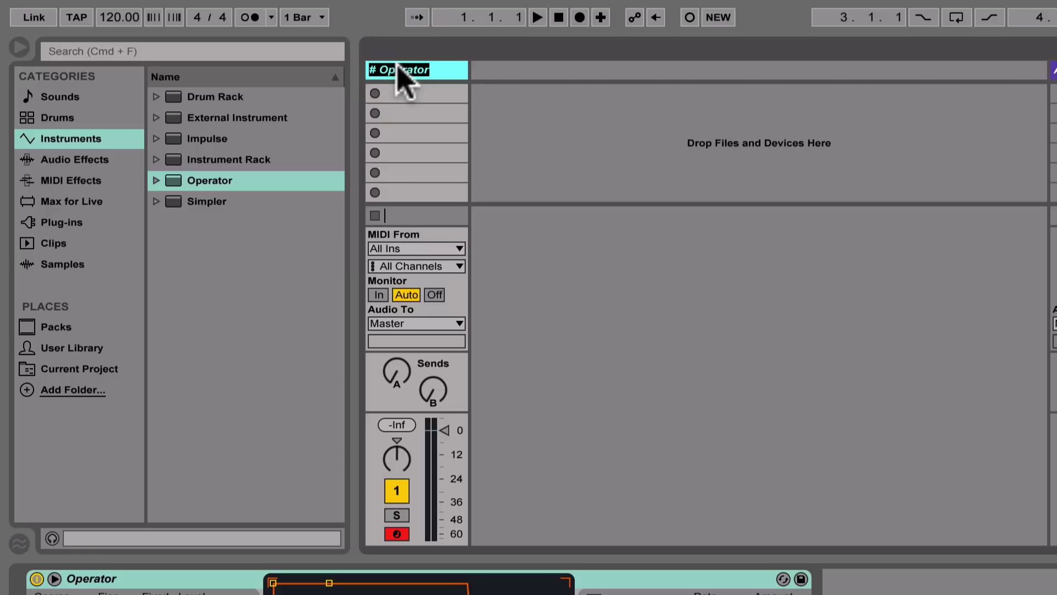
{"action": "type", "text": "Kick"}
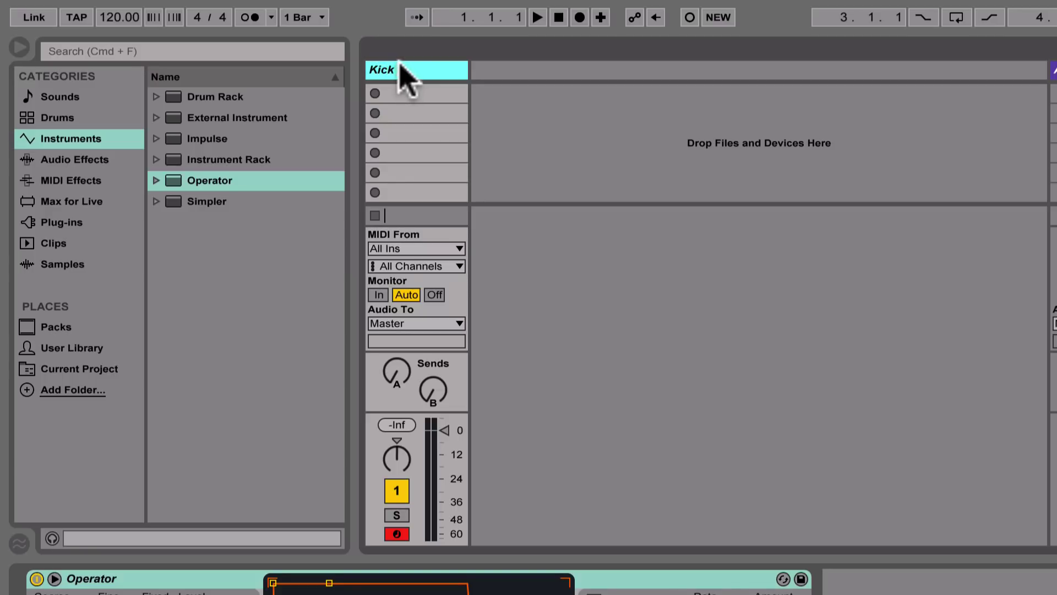
{"action": "left_click", "coordinate": [417, 93]}
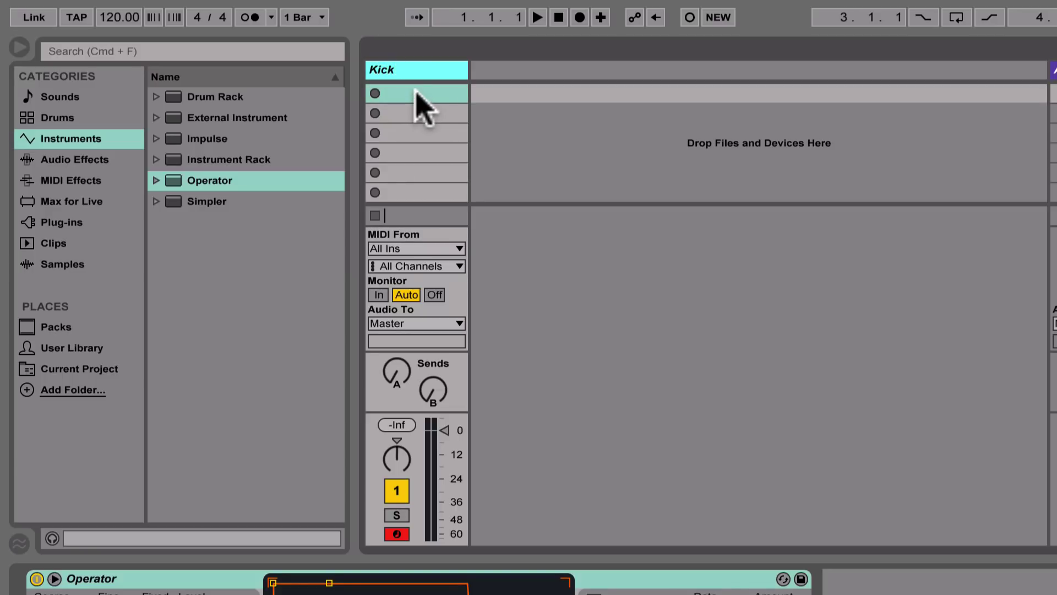
{"action": "double_click", "coordinate": [417, 95]}
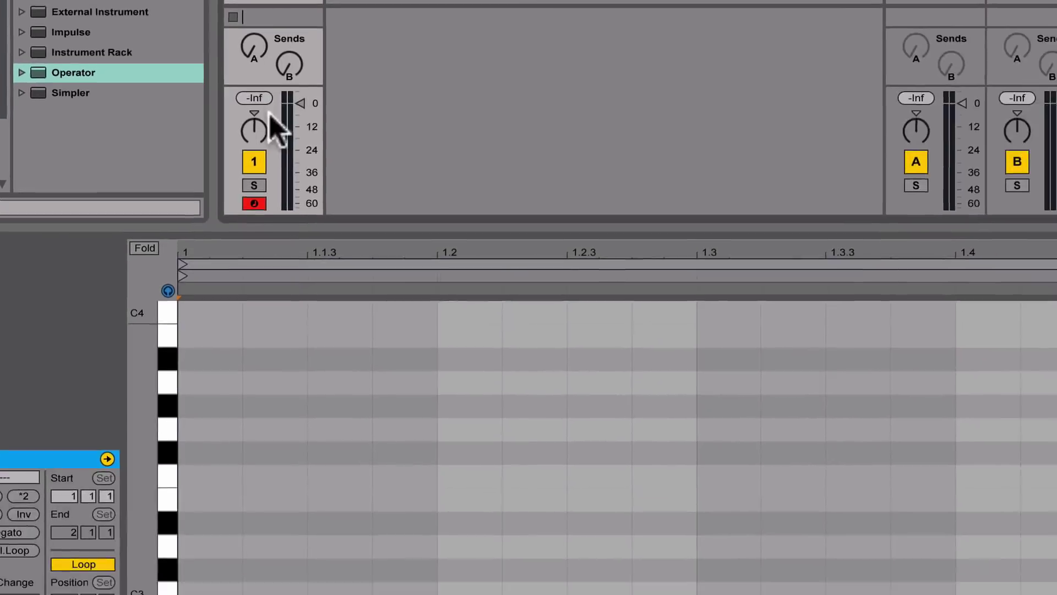
Add C3 notes on beats 1, 1.2, 1.3 and 1.4 of the clip
{"action": "scroll", "coordinate": [395, 544], "scroll_direction": "down", "scroll_amount": 3}
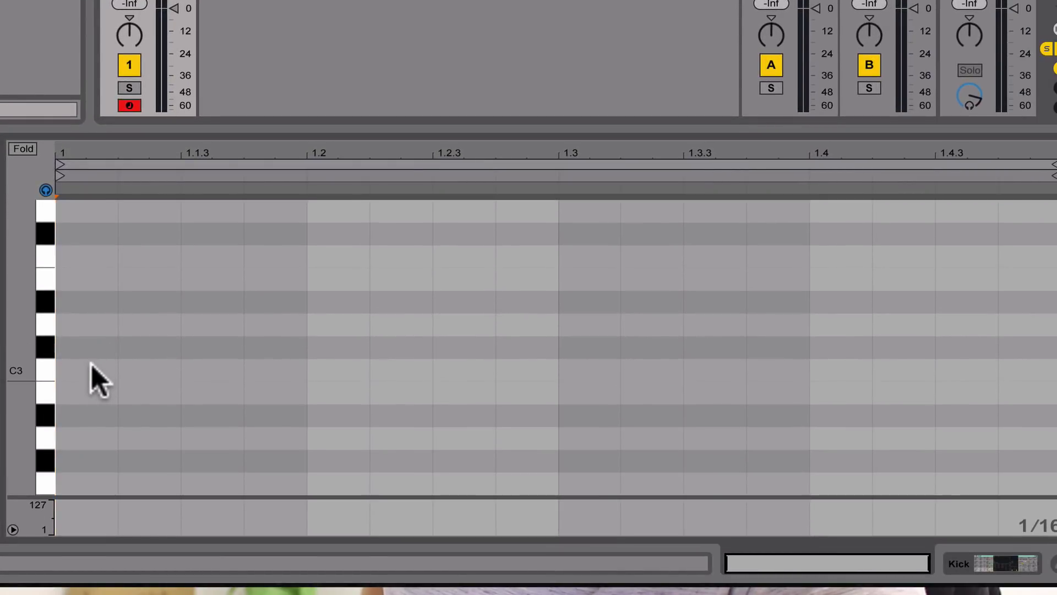
{"action": "double_click", "coordinate": [90, 369]}
{"action": "double_click", "coordinate": [335, 369]}
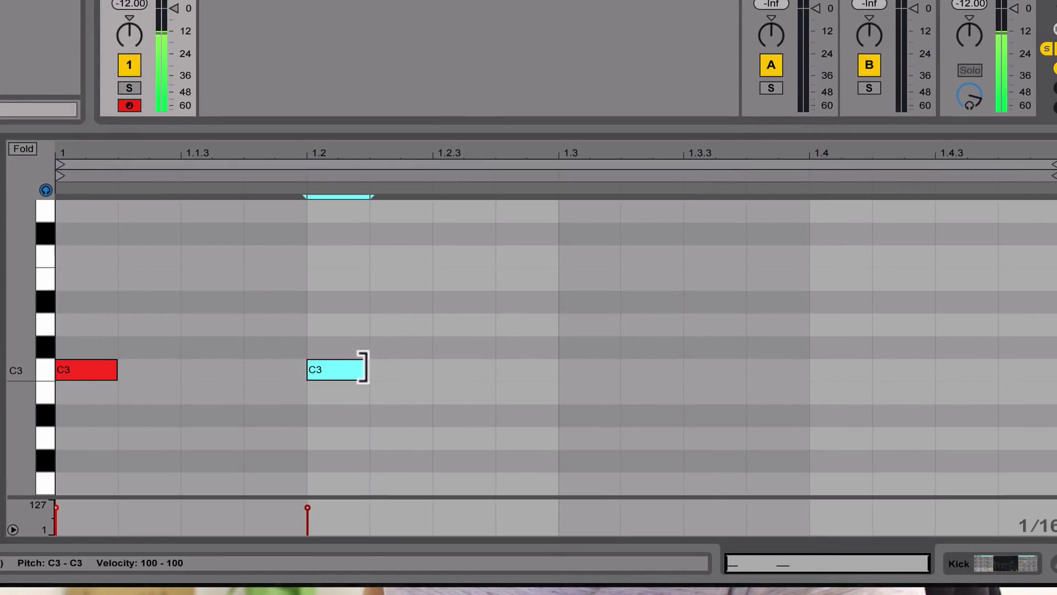
{"action": "double_click", "coordinate": [590, 369]}
{"action": "double_click", "coordinate": [840, 369]}
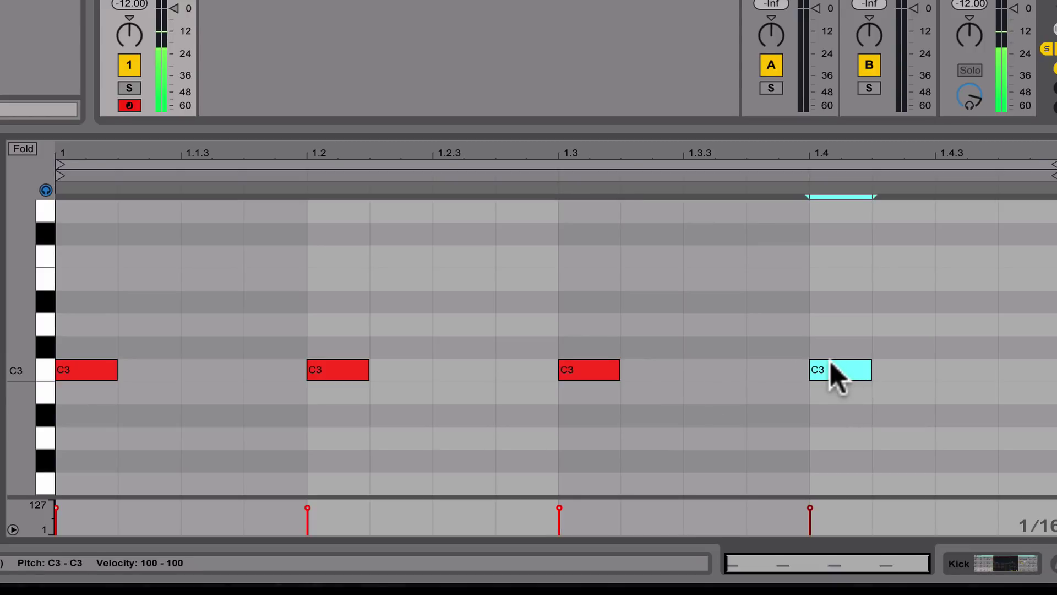
{"action": "left_click", "coordinate": [152, 429]}
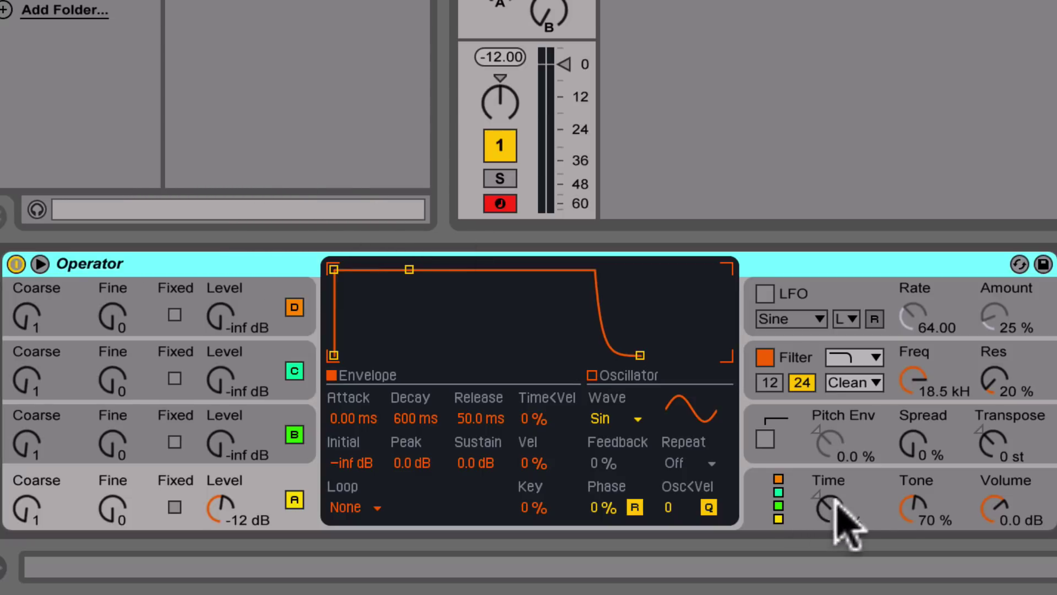
Route Operator's Velocity connection A to Volume with an amount of 100
{"action": "left_click", "coordinate": [877, 481]}
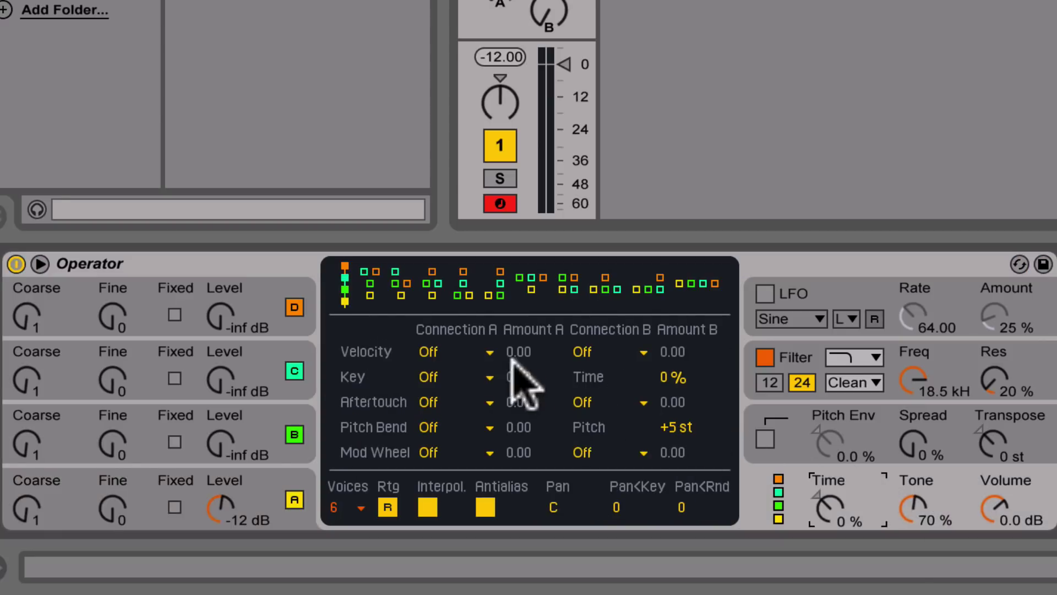
{"action": "left_click", "coordinate": [429, 353]}
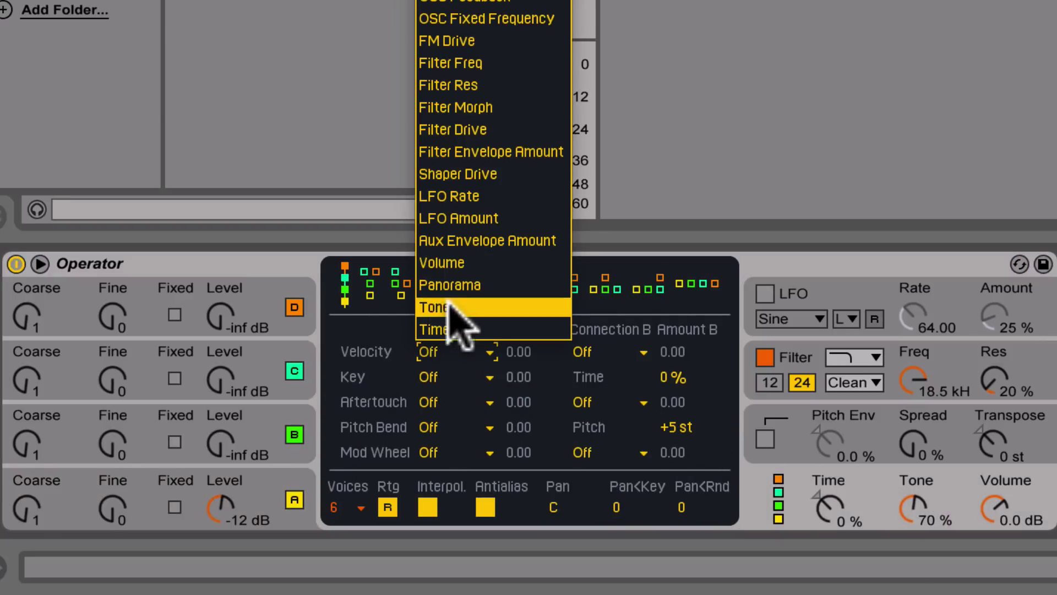
{"action": "left_click", "coordinate": [444, 263]}
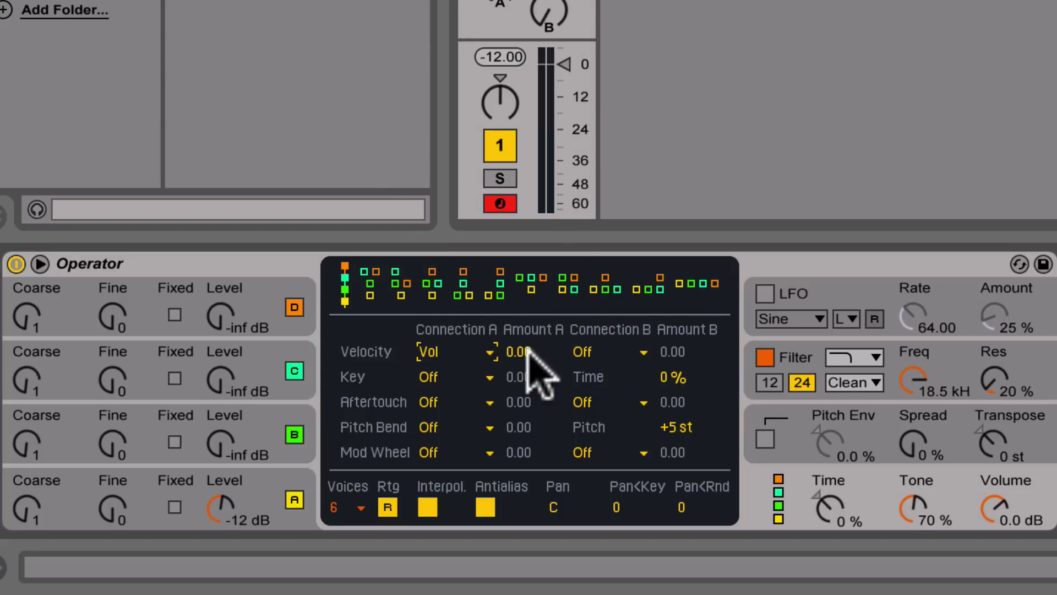
{"action": "left_click_drag", "start_coordinate": [530, 355], "coordinate": [530, 339]}
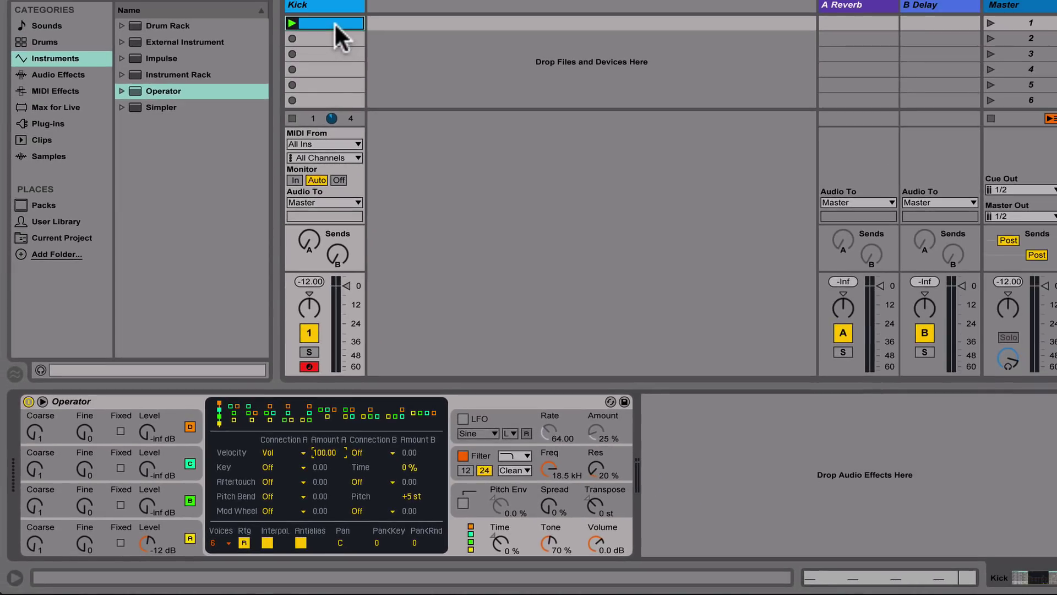
Add soft C3 ghost notes at 1.3.4 and 1.4.3, stretch the first note to 1.3, and audition
{"action": "double_click", "coordinate": [334, 22]}
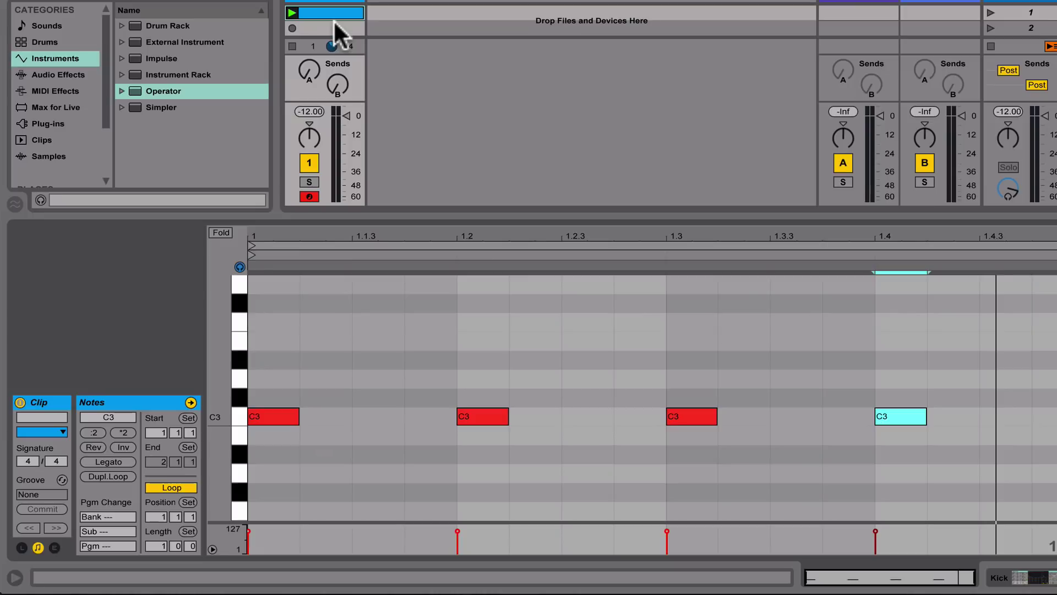
{"action": "double_click", "coordinate": [1001, 428]}
{"action": "left_click_drag", "start_coordinate": [1000, 424], "coordinate": [1038, 490]}
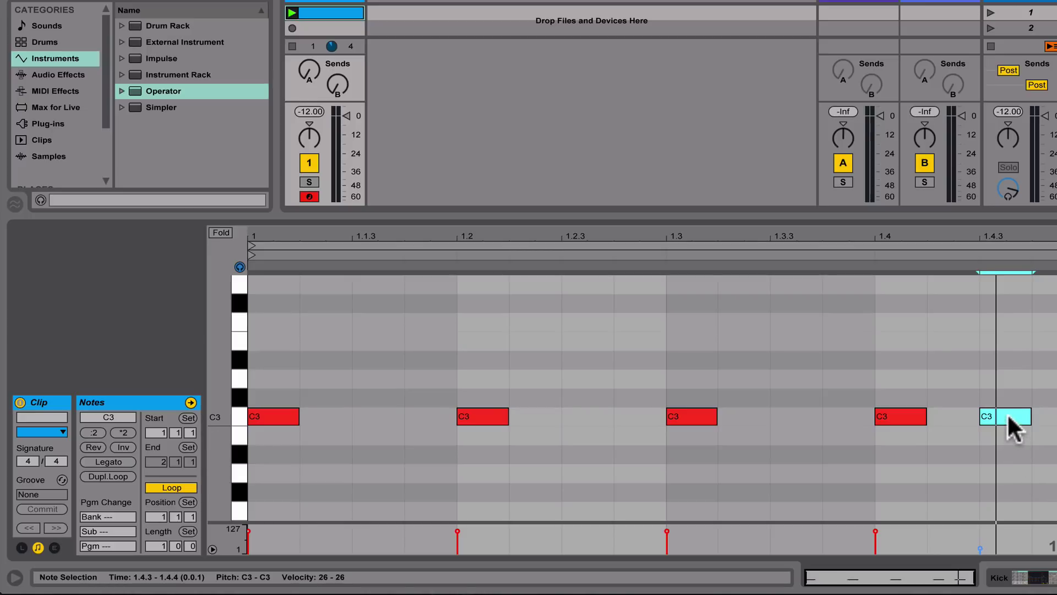
{"action": "left_click_drag", "start_coordinate": [1011, 429], "coordinate": [854, 420]}
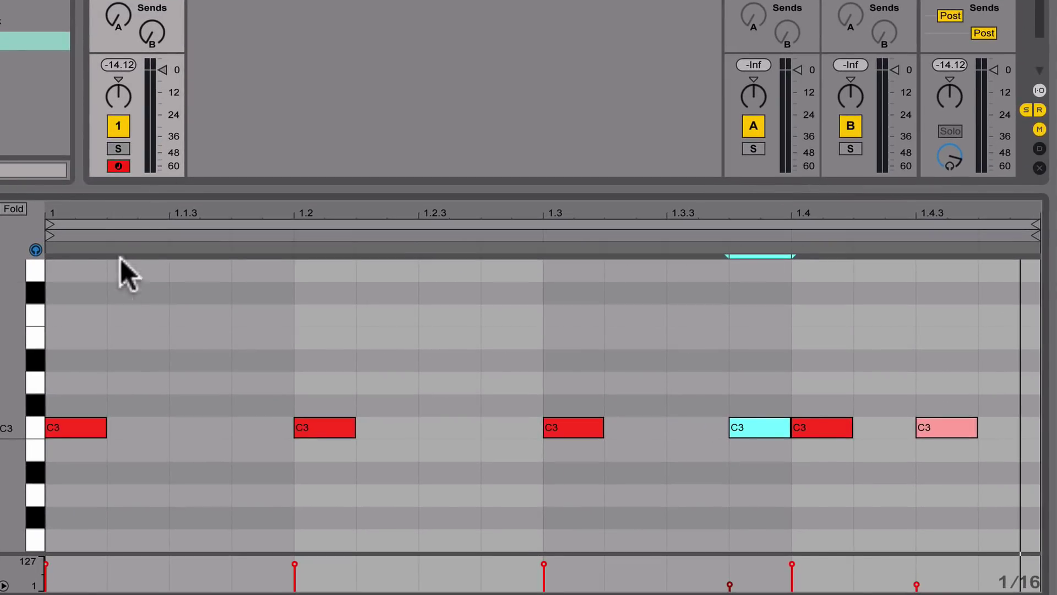
{"action": "left_click_drag", "start_coordinate": [107, 432], "coordinate": [512, 439]}
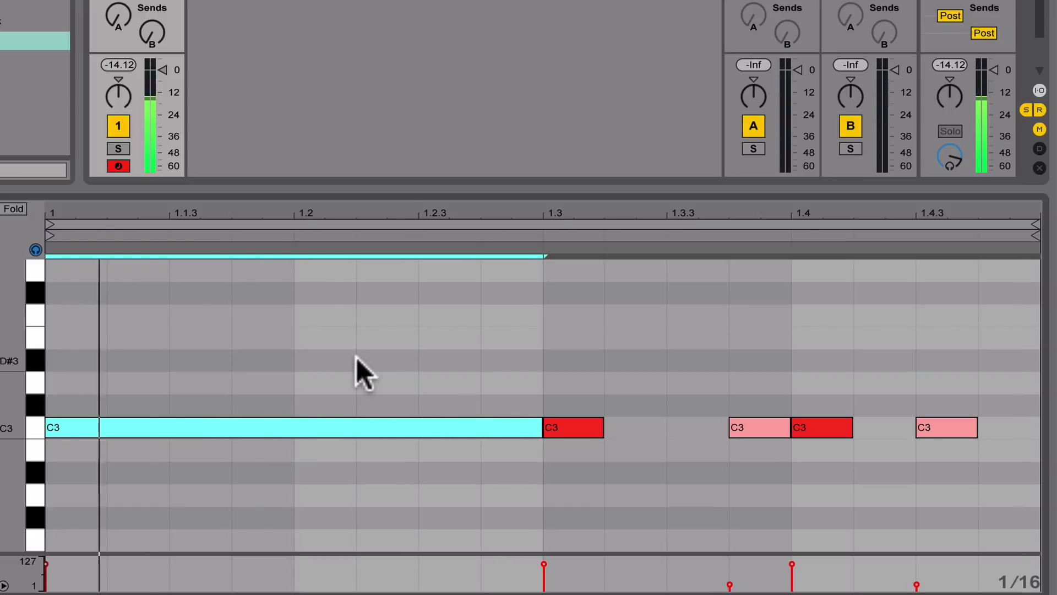
{"action": "key", "text": "space"}
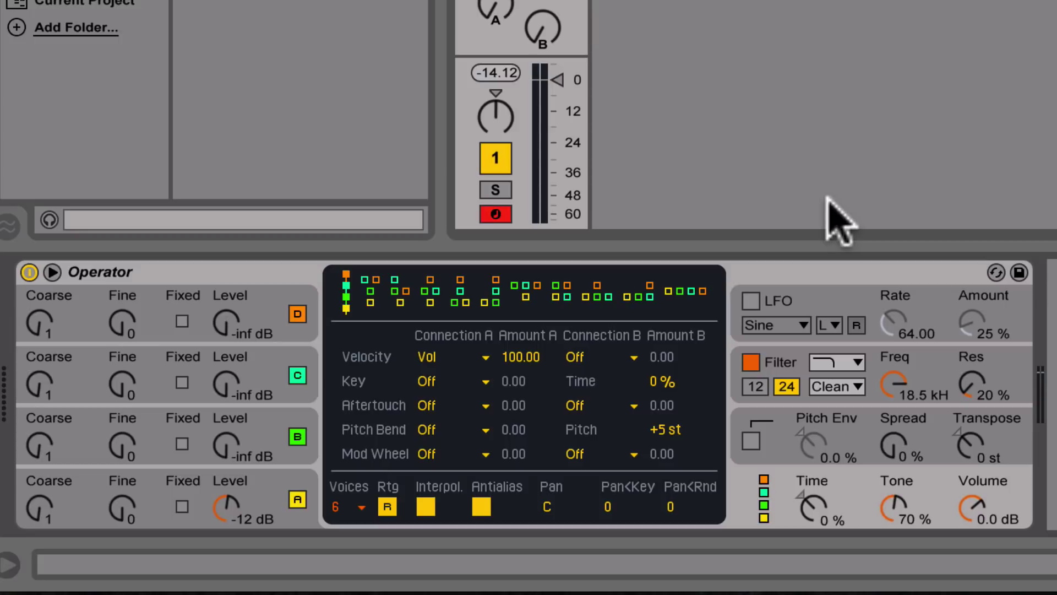
Set oscillator A's envelope to Trigger mode with sustain at -inf dB and a 1.77 s decay
{"action": "left_click", "coordinate": [286, 473]}
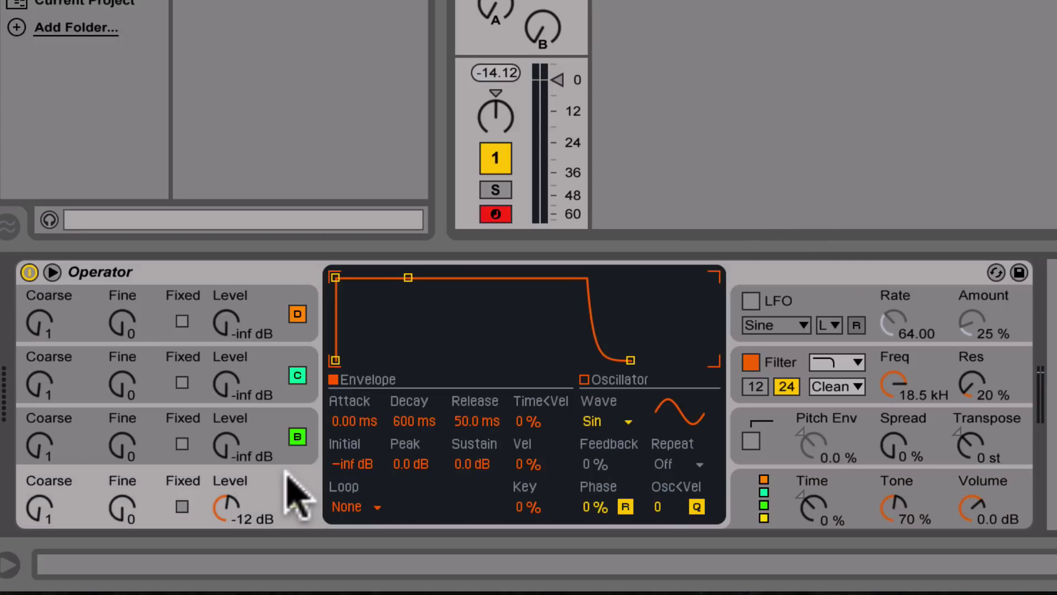
{"action": "left_click", "coordinate": [355, 507]}
{"action": "left_click", "coordinate": [360, 485]}
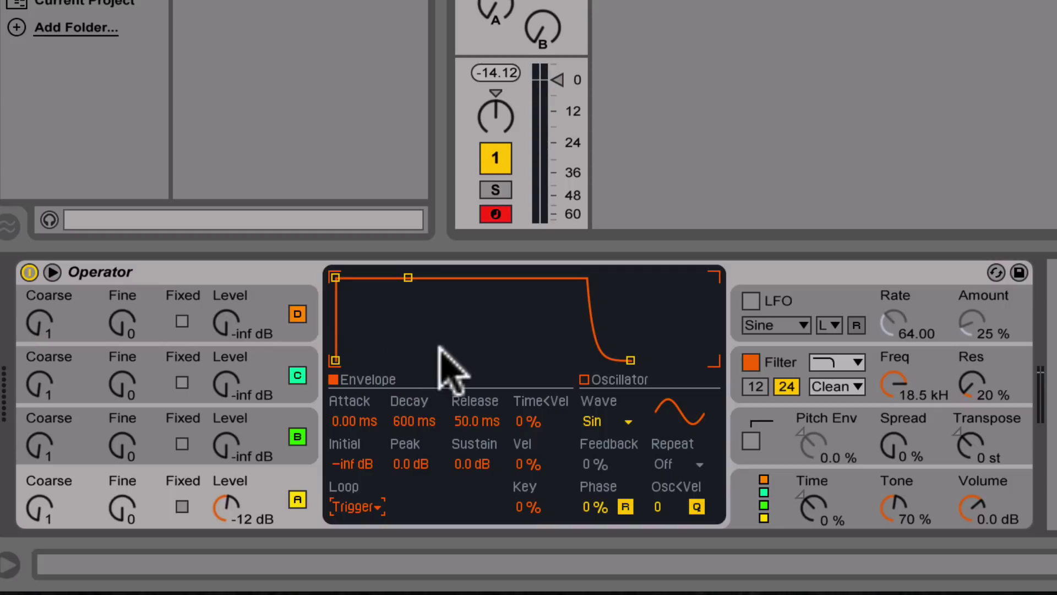
{"action": "left_click_drag", "start_coordinate": [473, 464], "coordinate": [473, 551]}
{"action": "left_click_drag", "start_coordinate": [411, 422], "coordinate": [411, 394]}
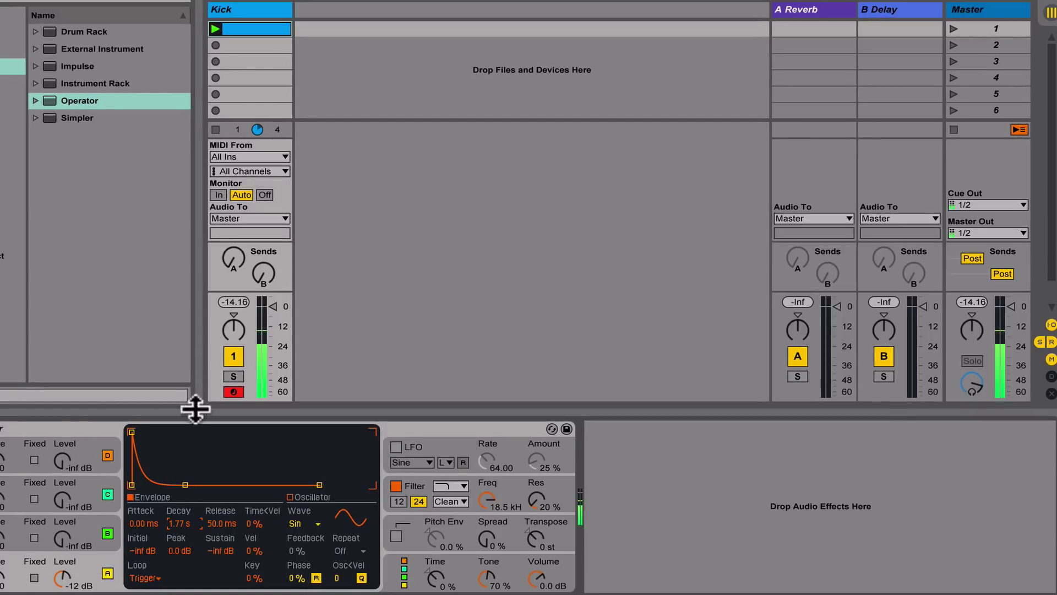
Shorten the first note to a sixteenth and move all six notes down two octaves to C1
{"action": "double_click", "coordinate": [239, 25]}
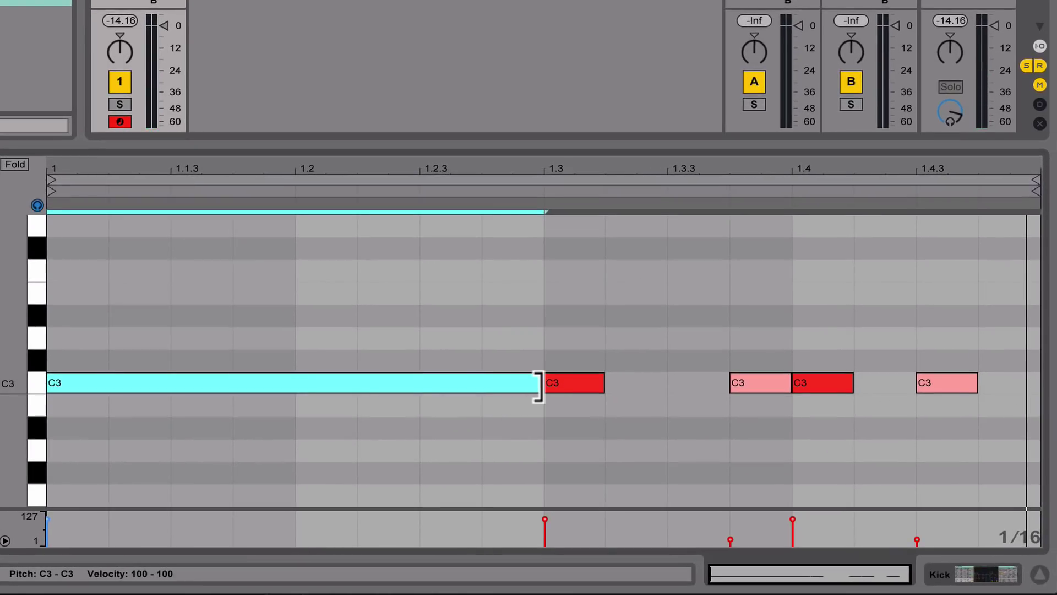
{"action": "left_click_drag", "start_coordinate": [538, 386], "coordinate": [106, 378]}
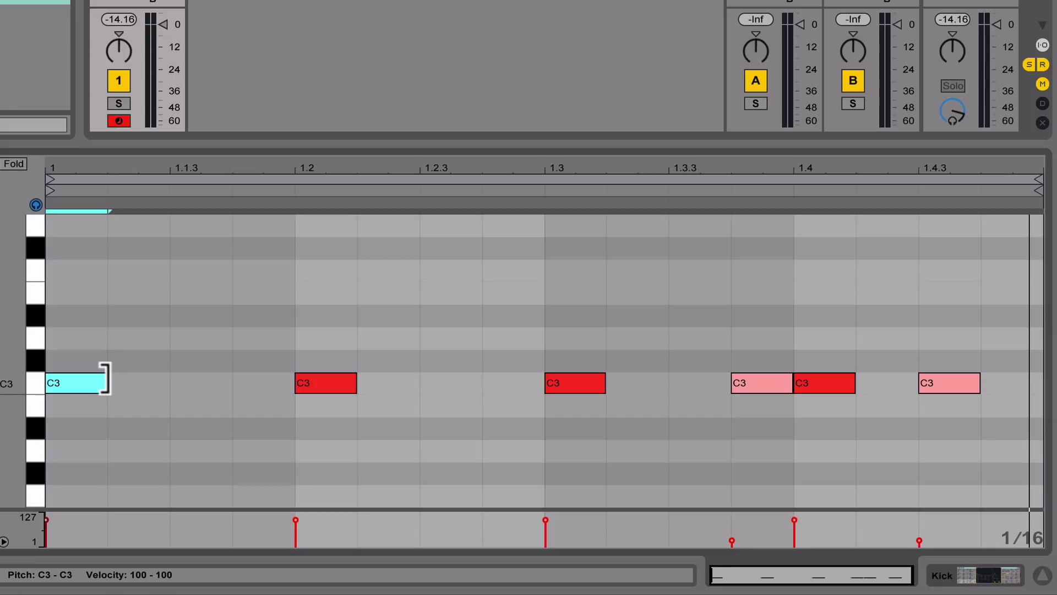
{"action": "left_click", "coordinate": [32, 387]}
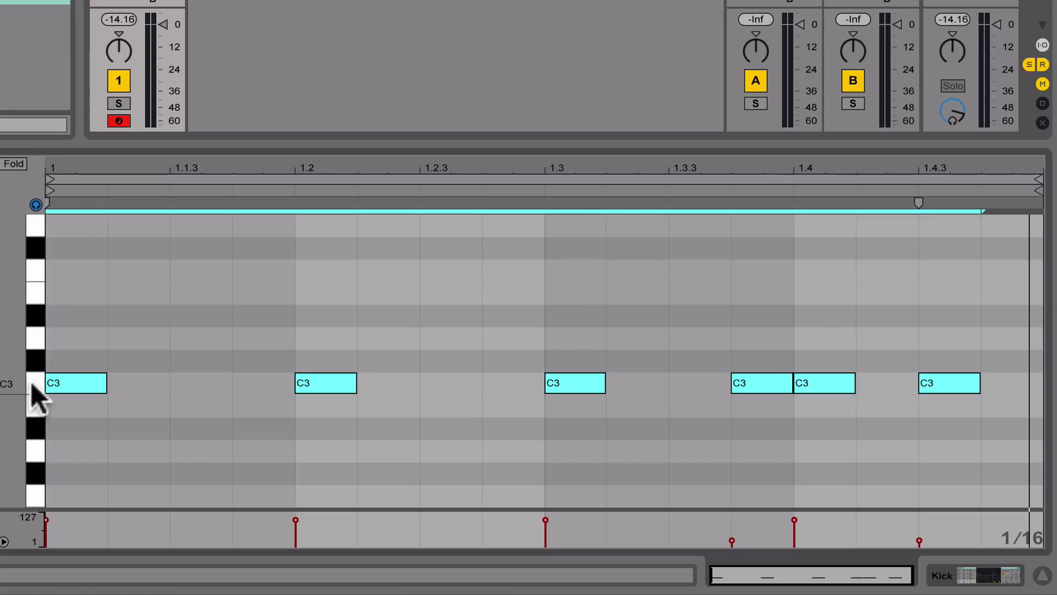
{"action": "key", "text": "shift+Down"}
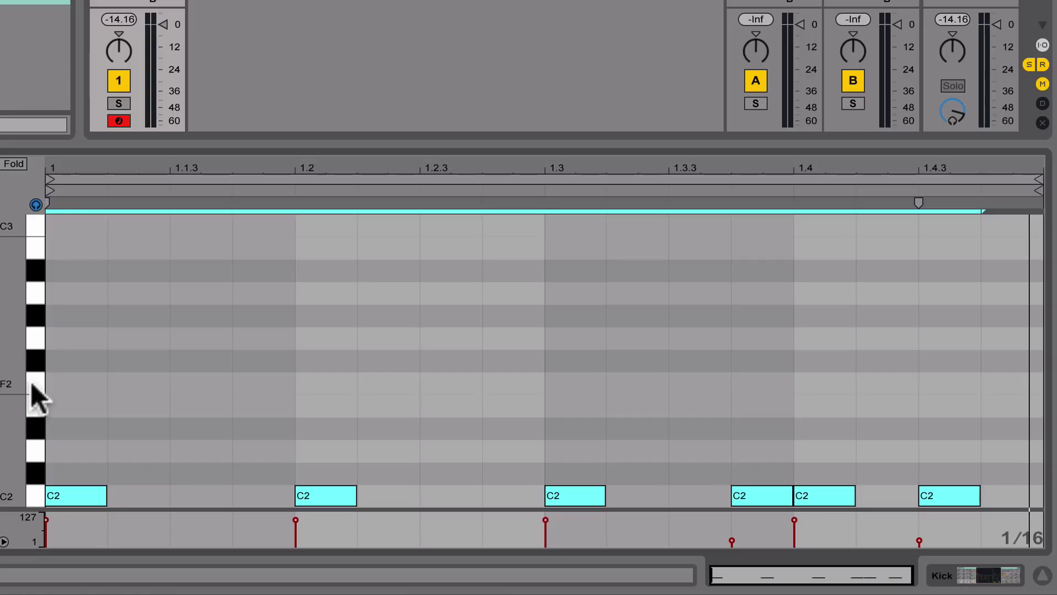
{"action": "key", "text": "shift+Down"}
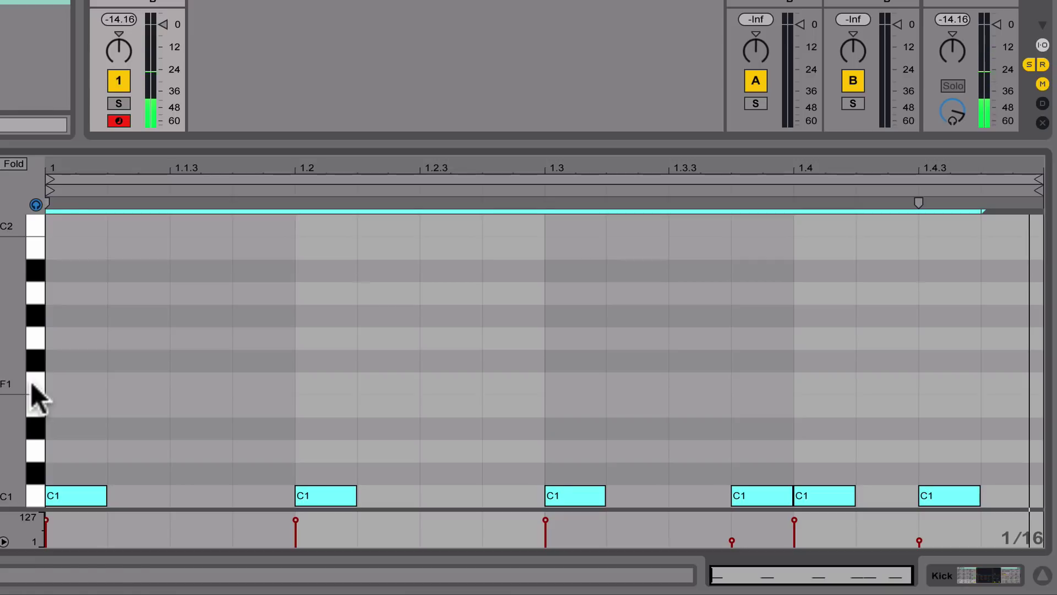
{"action": "scroll", "coordinate": [103, 385], "scroll_direction": "down", "scroll_amount": 3}
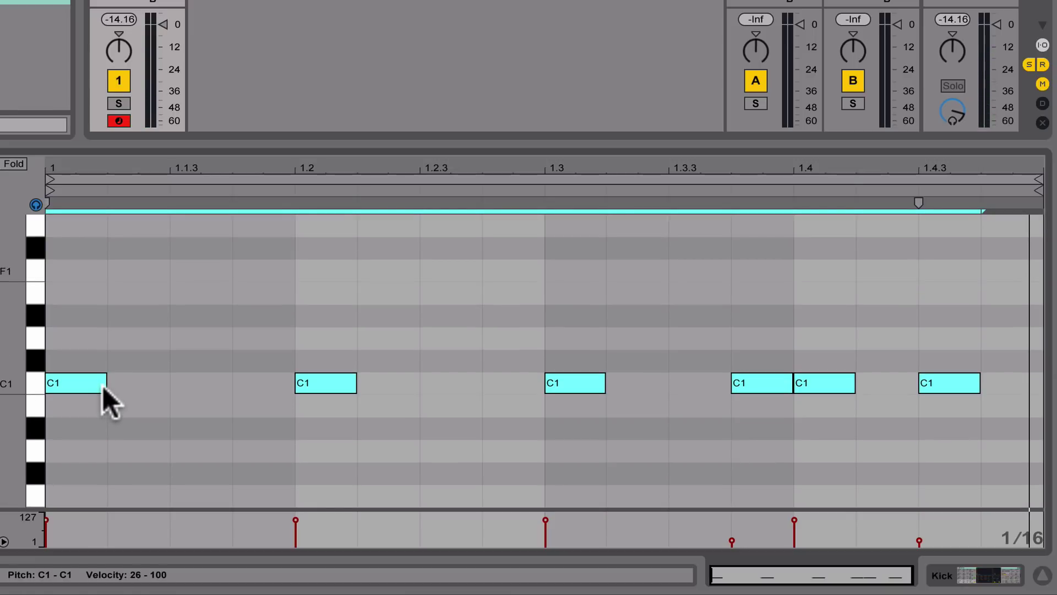
{"action": "key", "text": "space"}
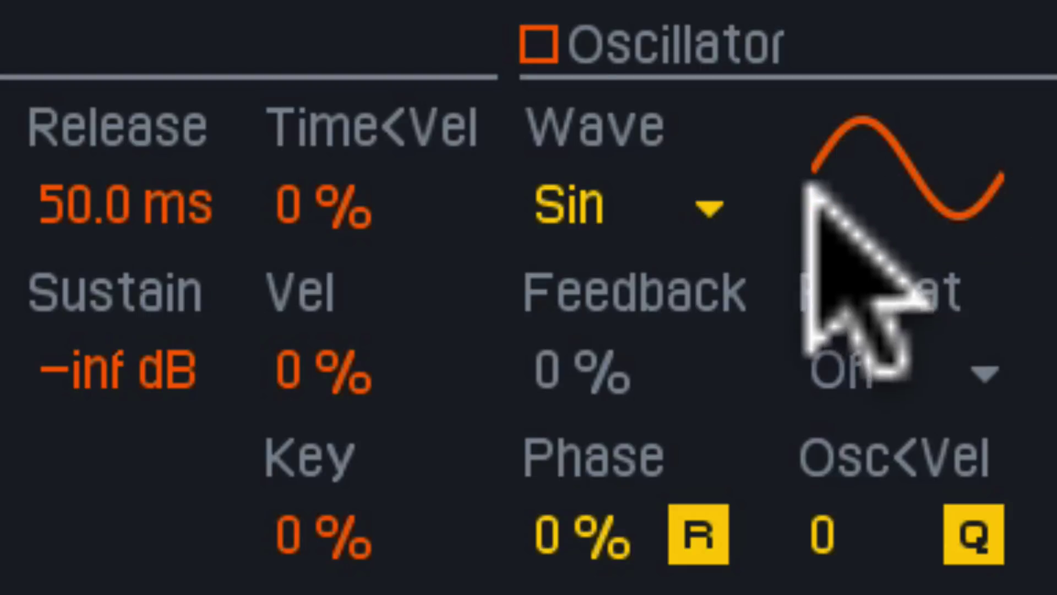
Raise oscillator A's Phase from 0% to 25%, keeping the sine wave
{"action": "left_click_drag", "start_coordinate": [572, 521], "coordinate": [573, 461]}
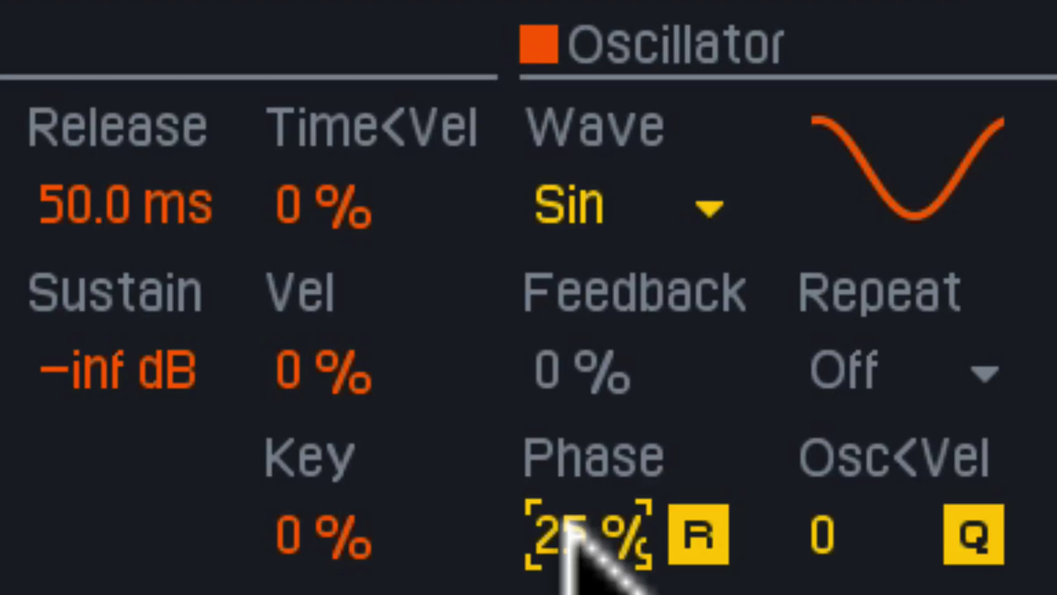
{"action": "left_click_drag", "start_coordinate": [567, 532], "coordinate": [568, 465]}
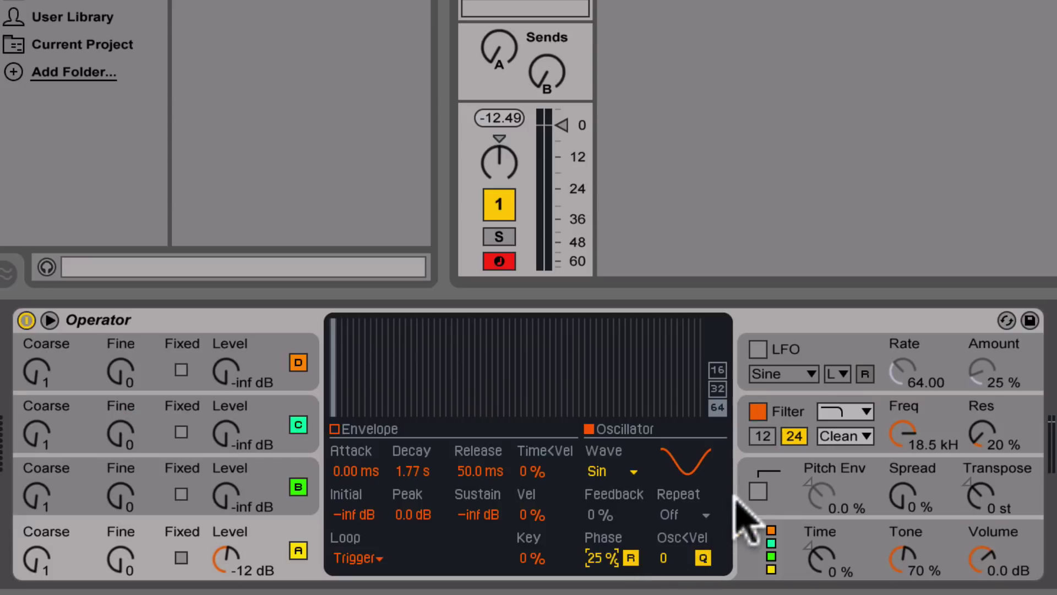
Enable the pitch envelope at 100% with Initial and Peak set to +24 st
{"action": "left_click", "coordinate": [759, 491]}
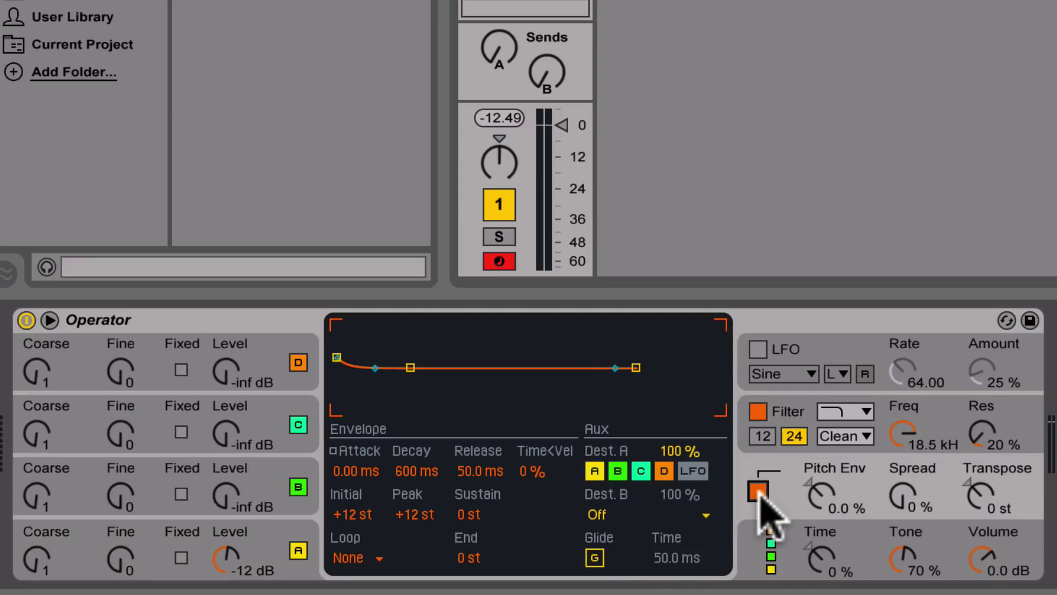
{"action": "left_click_drag", "start_coordinate": [821, 498], "coordinate": [821, 473]}
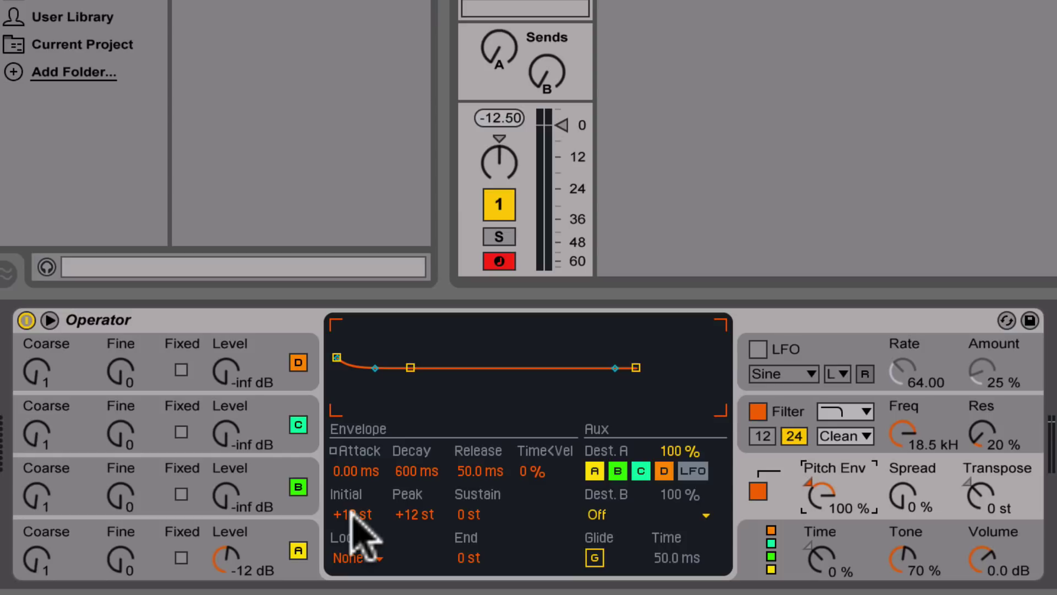
{"action": "left_click", "coordinate": [351, 512]}
{"action": "left_click", "coordinate": [420, 513]}
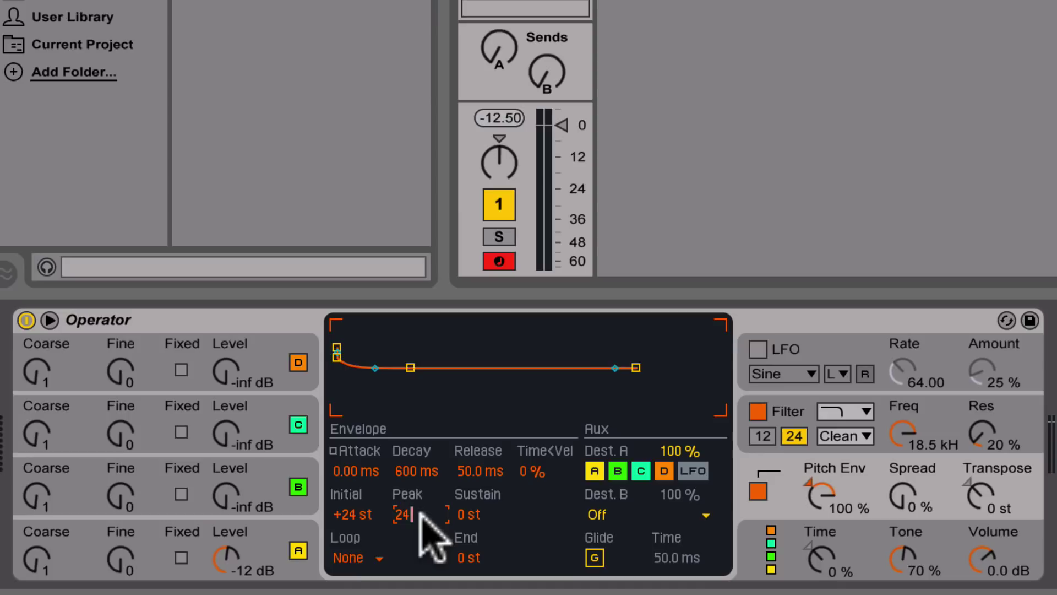
{"action": "key", "text": "Return"}
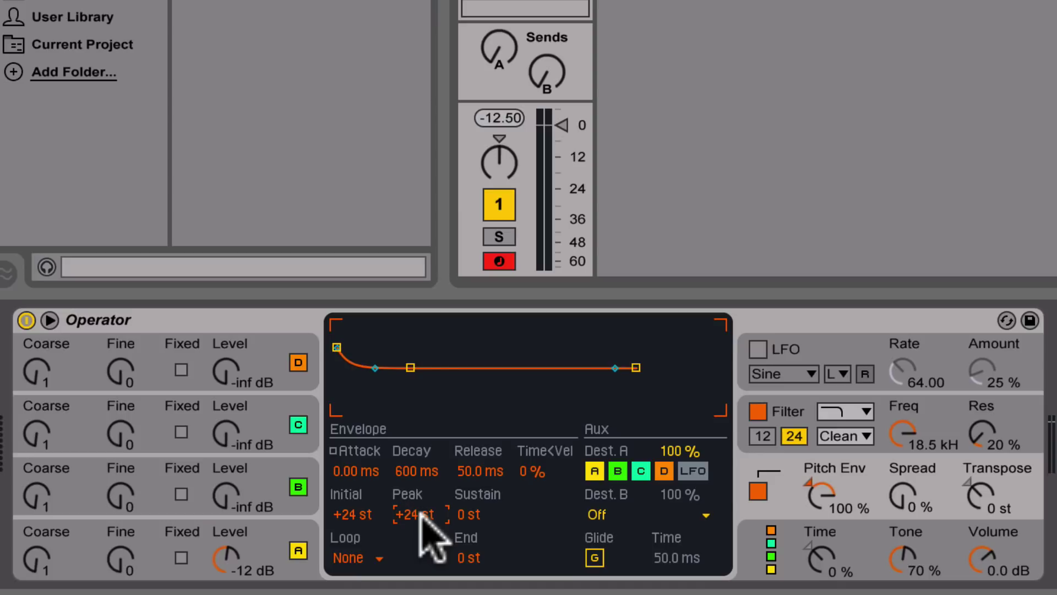
Set the pitch envelope to Trigger mode with a 206 ms decay
{"action": "left_click", "coordinate": [368, 558]}
{"action": "left_click", "coordinate": [358, 536]}
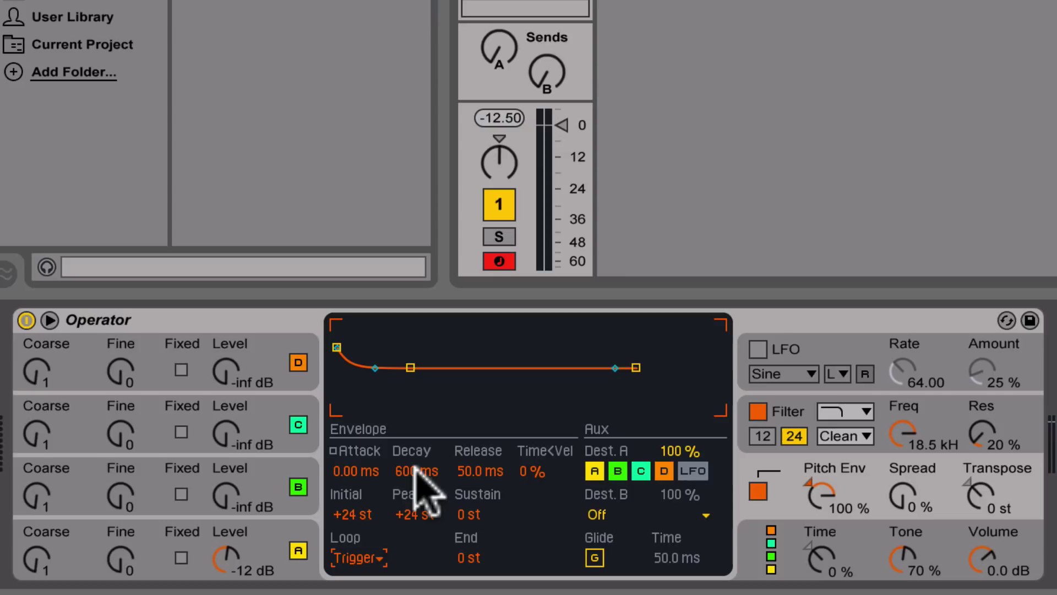
{"action": "mouse_move", "coordinate": [419, 474]}
{"action": "left_mouse_down"}
{"action": "mouse_move", "coordinate": [418, 559]}
{"action": "mouse_move", "coordinate": [422, 467]}
{"action": "left_mouse_up"}
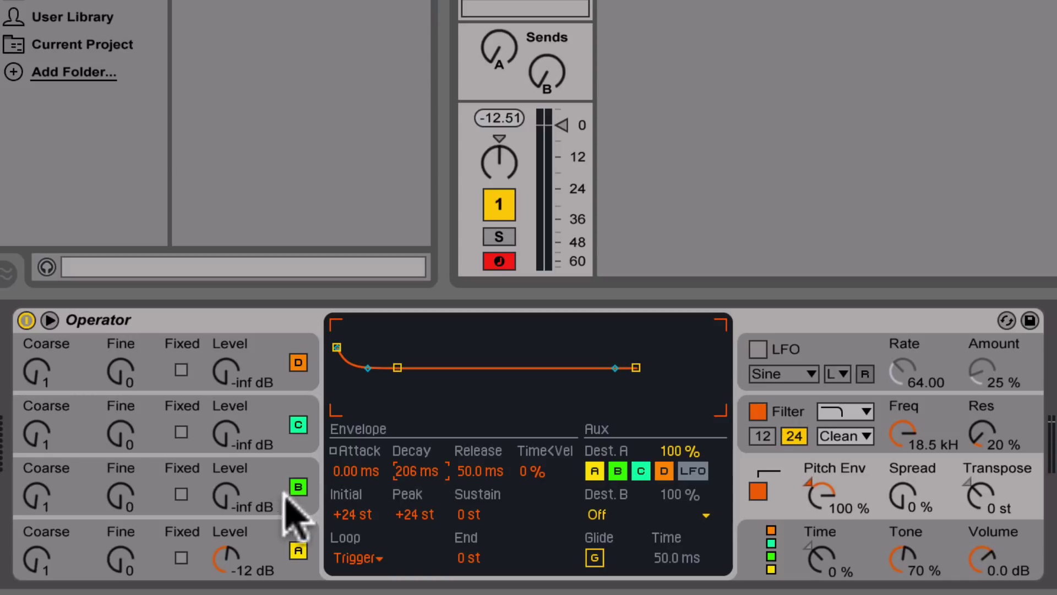
Raise oscillator B's Level to 0 dB and drop its envelope sustain to -inf dB
{"action": "left_click", "coordinate": [223, 496]}
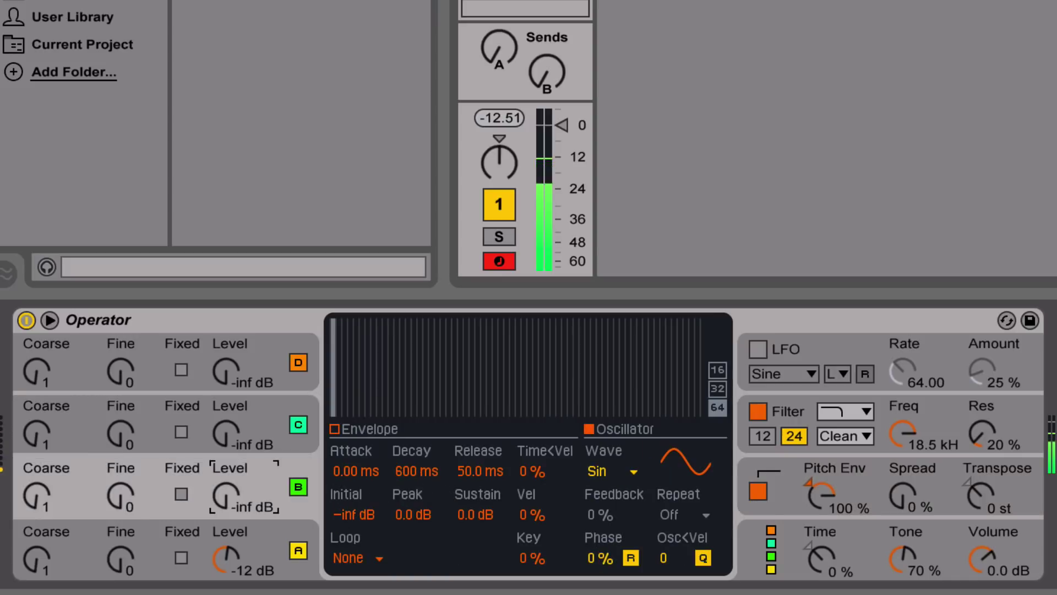
{"action": "left_click_drag", "start_coordinate": [223, 496], "coordinate": [223, 428]}
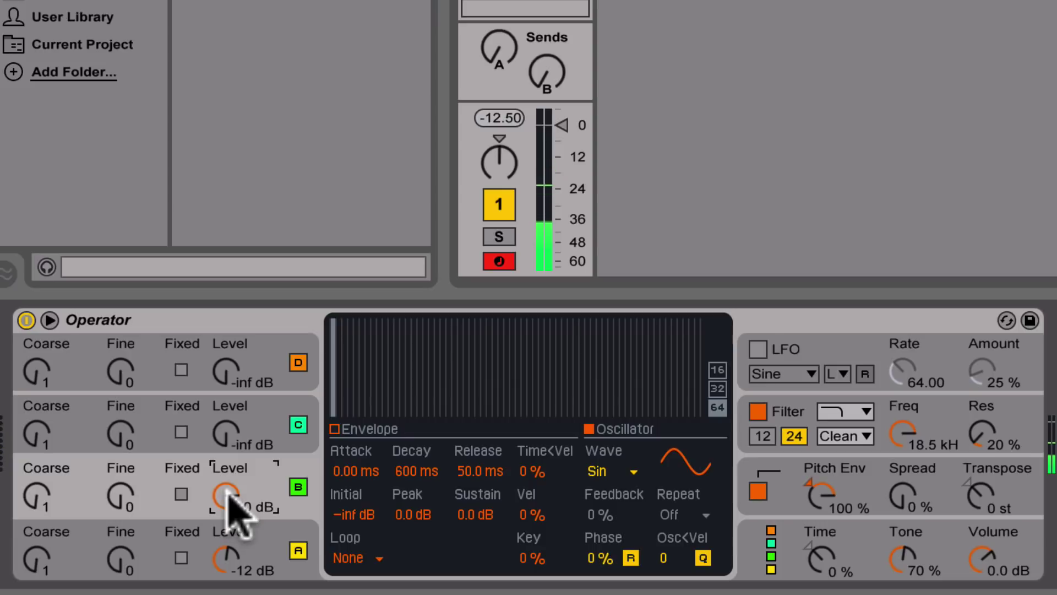
{"action": "left_click", "coordinate": [334, 429]}
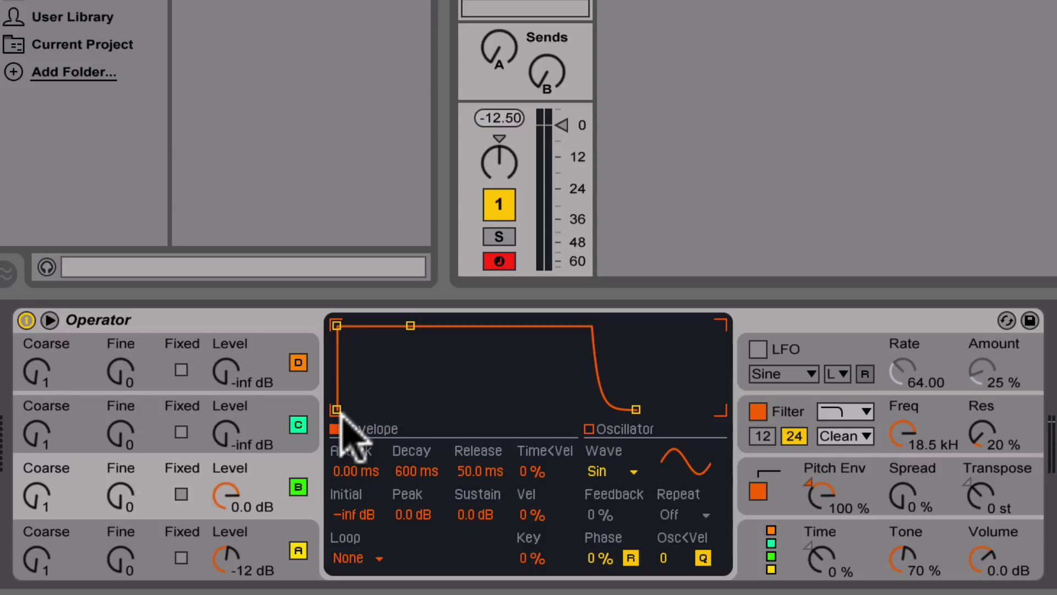
{"action": "left_click_drag", "start_coordinate": [475, 514], "coordinate": [475, 556]}
Put oscillator B's envelope in Trigger mode and cut its decay from 600 ms to about 20–30 ms
{"action": "left_click", "coordinate": [352, 558]}
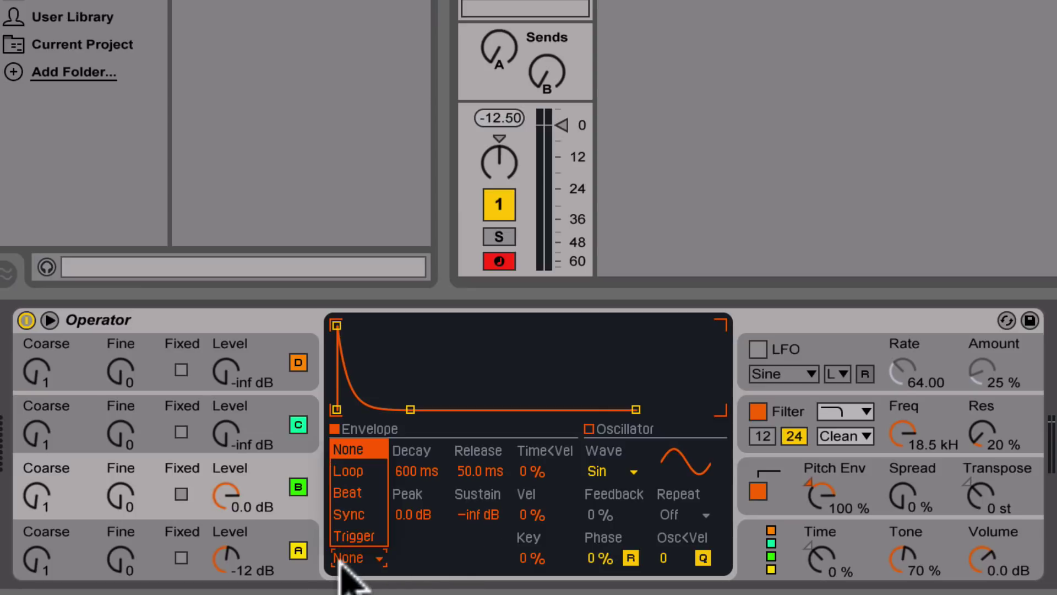
{"action": "left_click", "coordinate": [345, 537]}
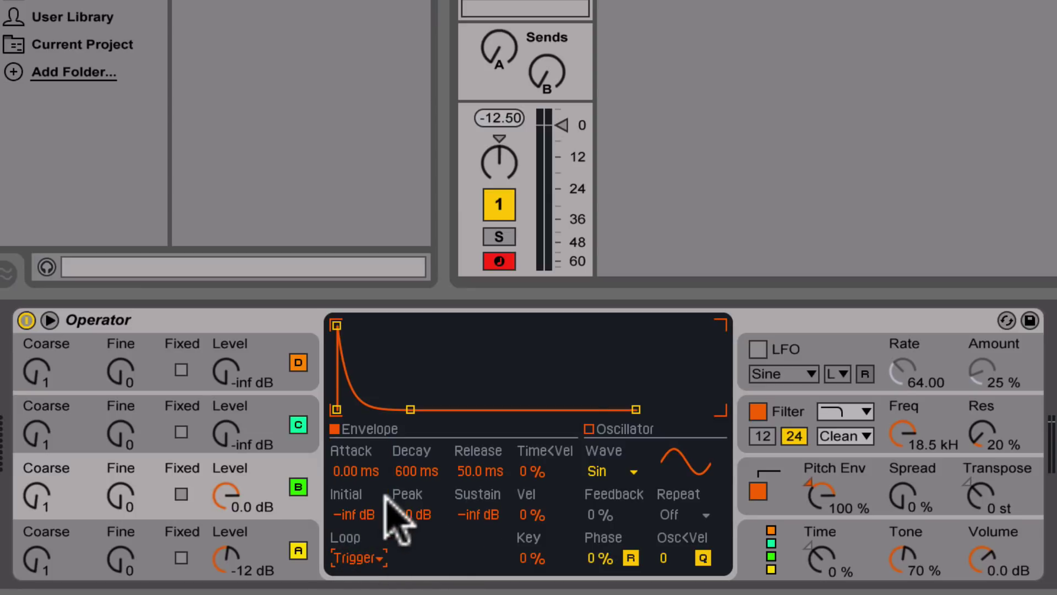
{"action": "left_click", "coordinate": [407, 471]}
{"action": "left_click_drag", "start_coordinate": [407, 471], "coordinate": [407, 518]}
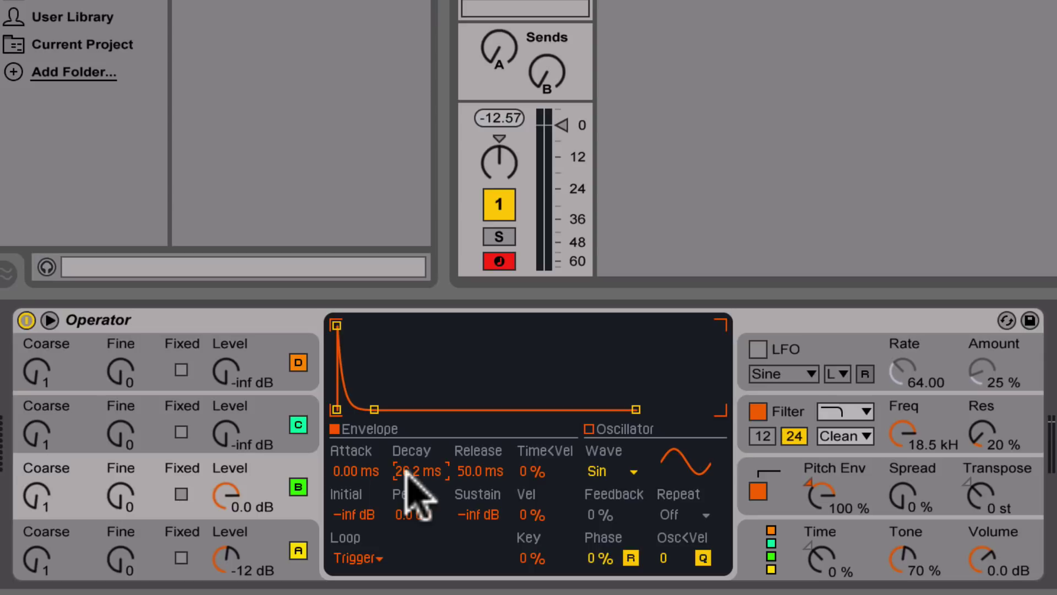
Switch Operator to the algorithm with all four oscillators in parallel
{"action": "left_click", "coordinate": [898, 553]}
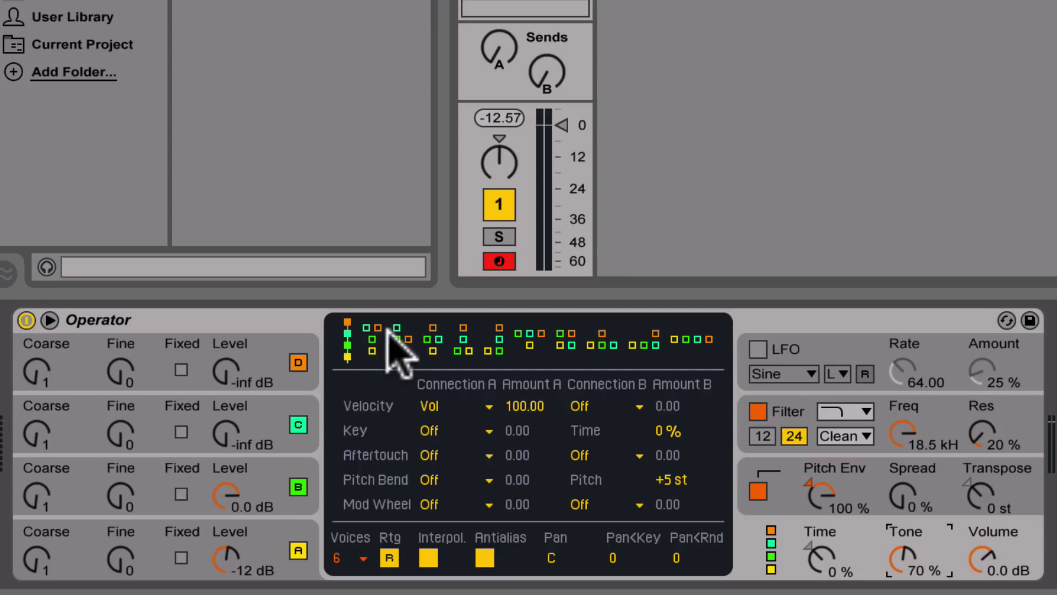
{"action": "left_click", "coordinate": [567, 341]}
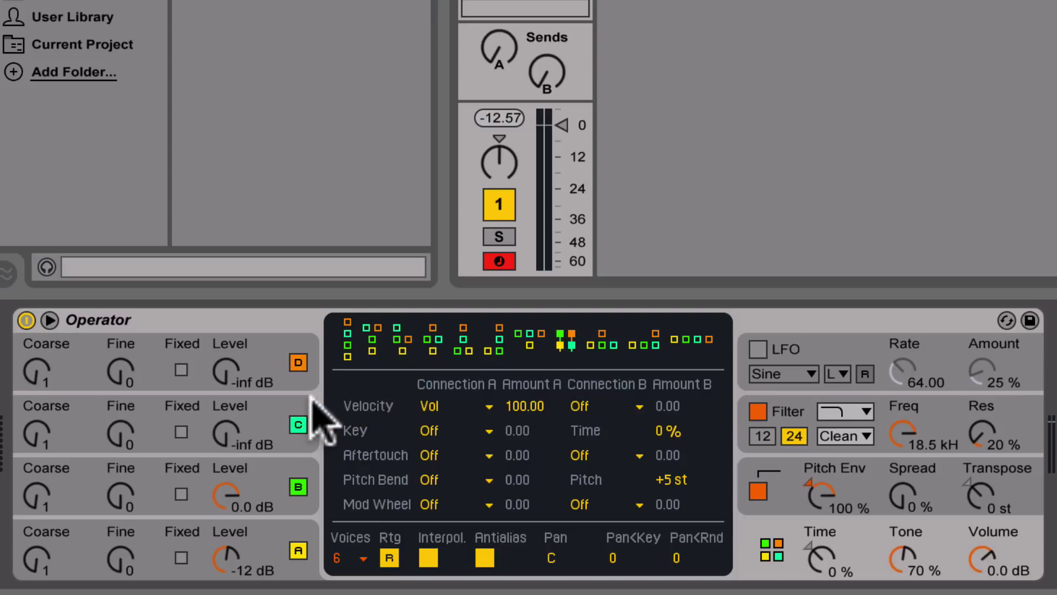
Make oscillator C a Noise White layer at -19 dB
{"action": "left_click", "coordinate": [287, 411]}
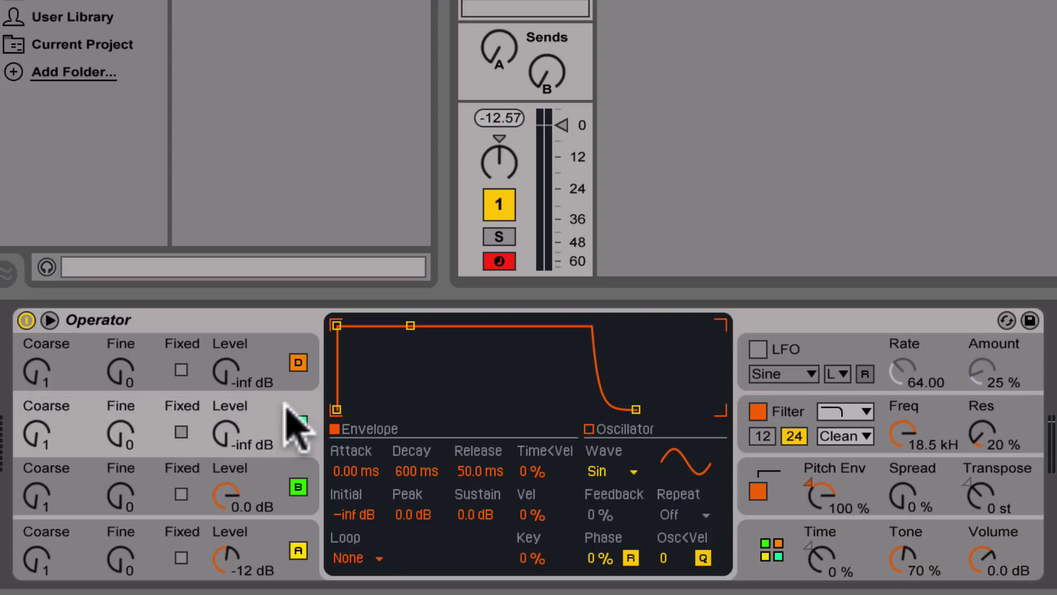
{"action": "left_click_drag", "start_coordinate": [227, 435], "coordinate": [227, 428]}
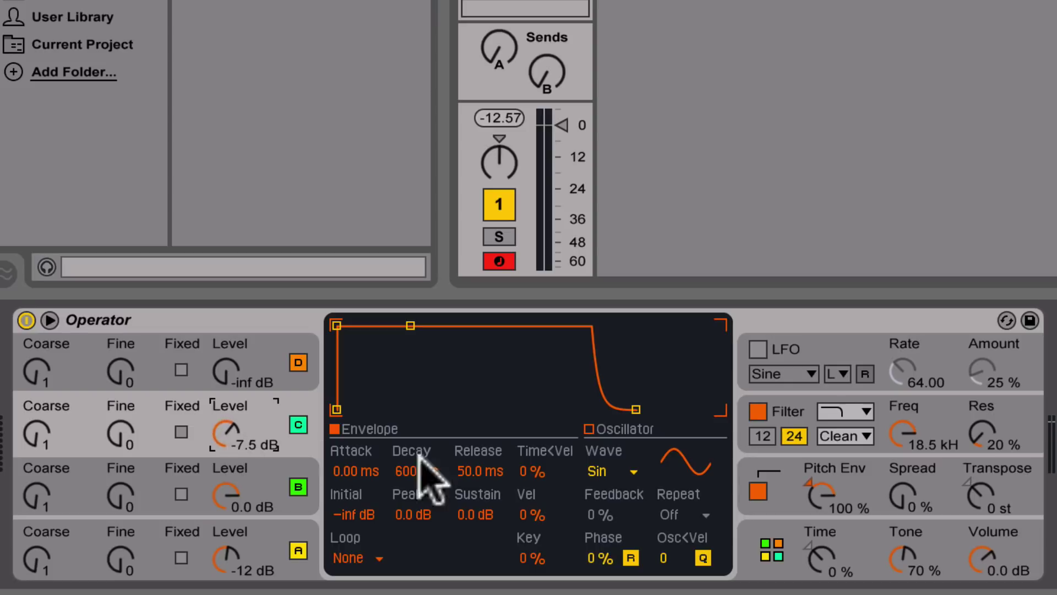
{"action": "left_click", "coordinate": [601, 472]}
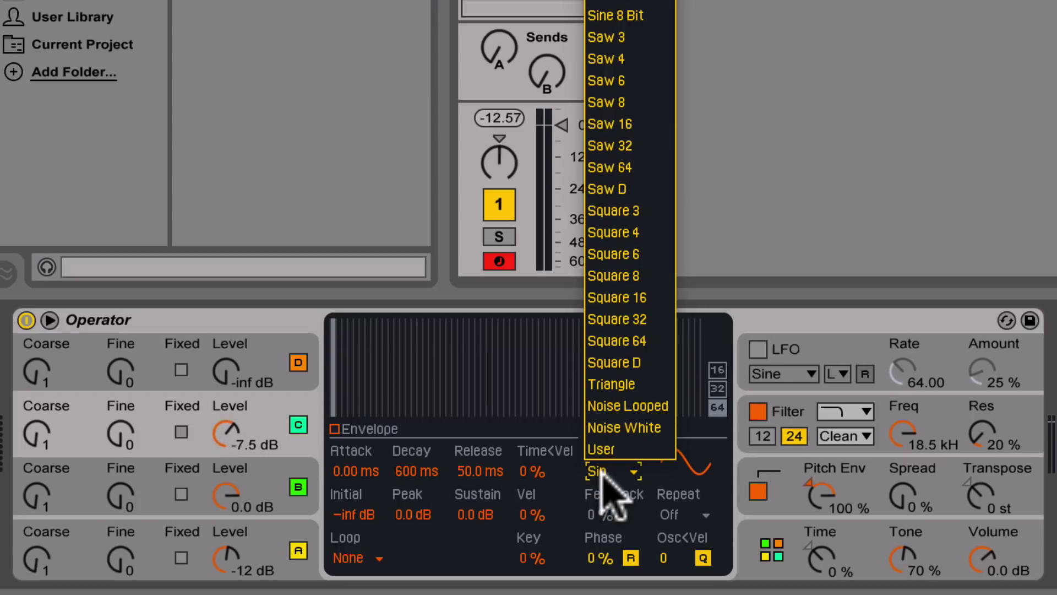
{"action": "left_click", "coordinate": [611, 428]}
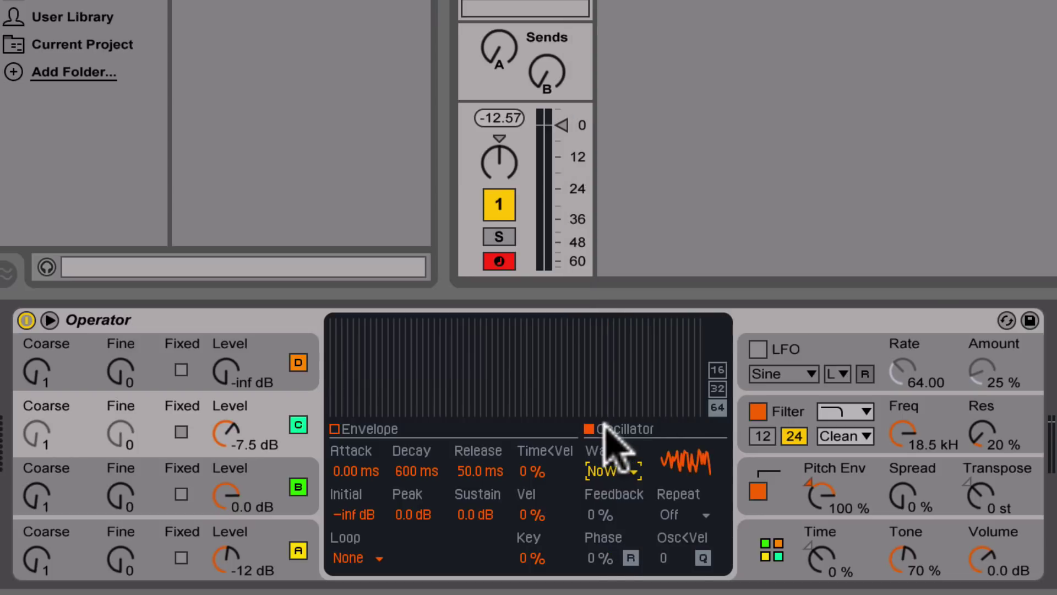
Give oscillator C's envelope Trigger mode, -inf dB sustain and a 123 ms decay
{"action": "left_click", "coordinate": [335, 429]}
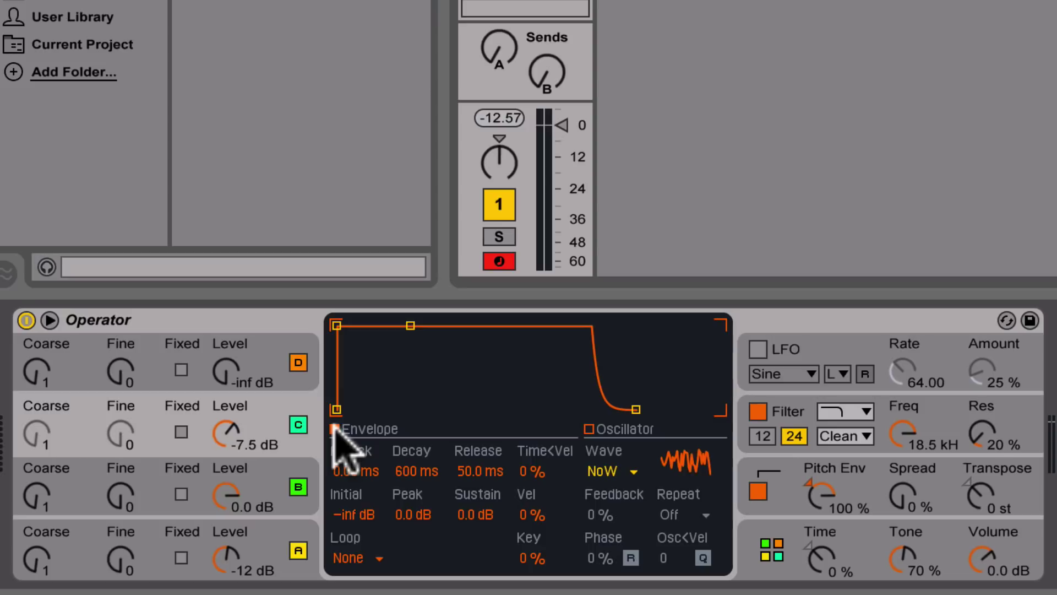
{"action": "left_click", "coordinate": [355, 558]}
{"action": "left_click", "coordinate": [357, 558]}
{"action": "left_click_drag", "start_coordinate": [478, 514], "coordinate": [478, 557]}
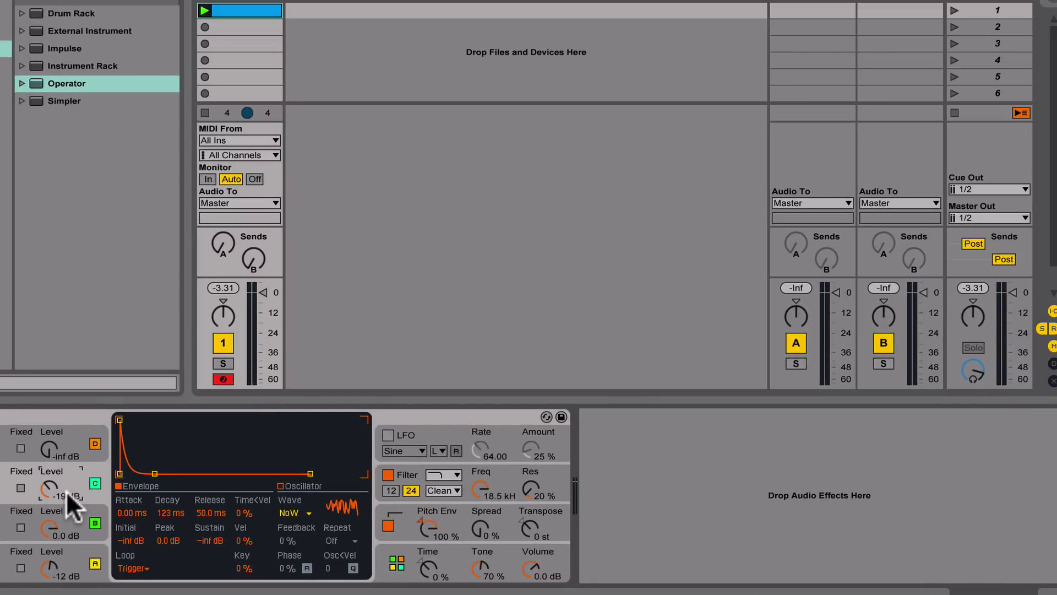
Open the Kick clip in the MIDI editor and move all six notes down from C1 to F#0
{"action": "double_click", "coordinate": [248, 11]}
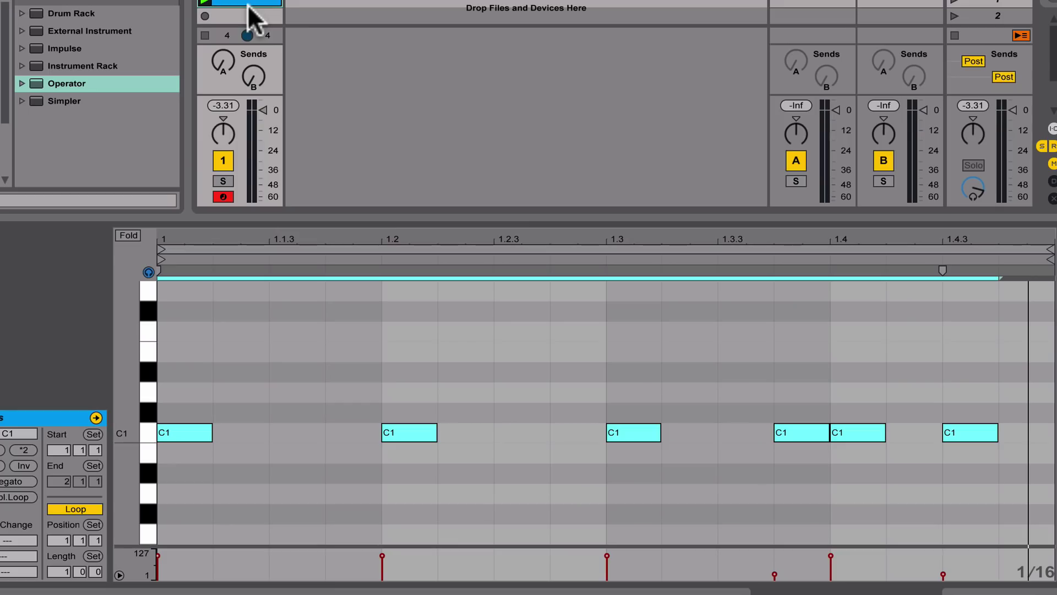
{"action": "scroll", "coordinate": [180, 397], "scroll_direction": "down", "scroll_amount": 4}
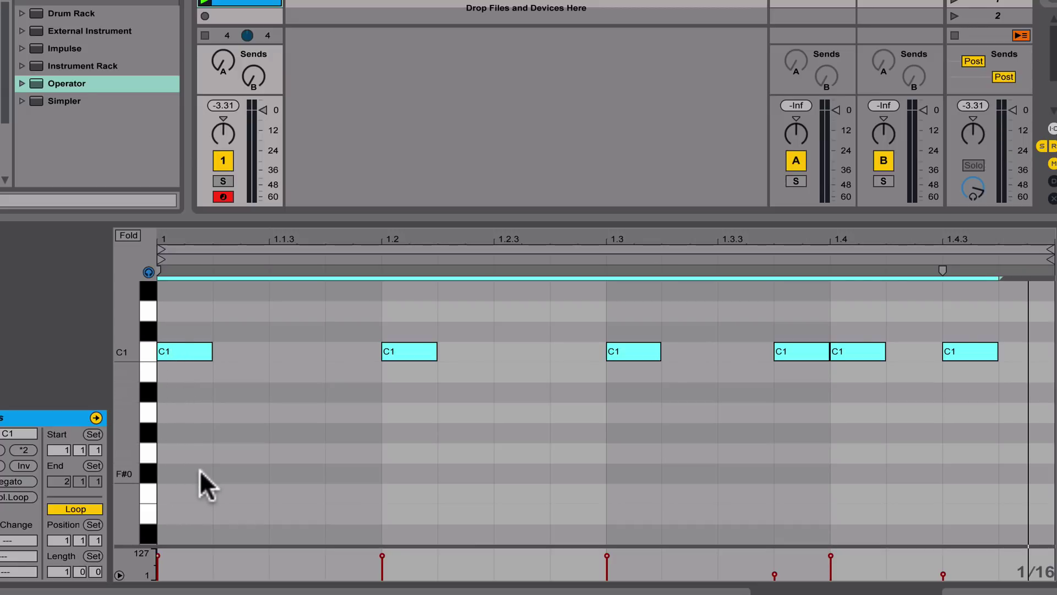
{"action": "key", "text": "Down"}
{"action": "key", "text": "Down"}
{"action": "key", "text": "Down"}
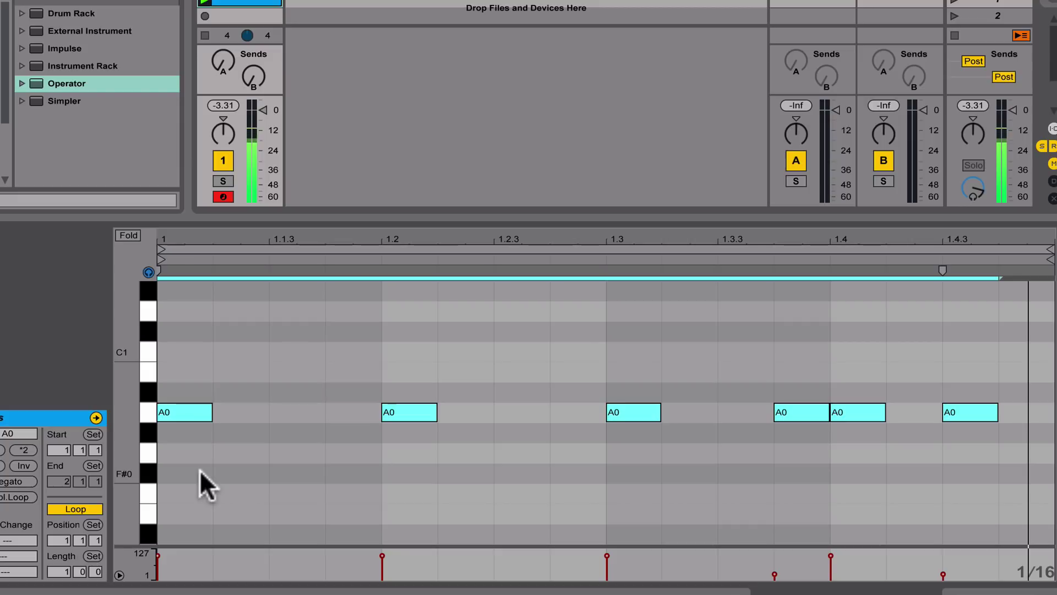
{"action": "key", "text": "Down"}
{"action": "key", "text": "Down"}
{"action": "key", "text": "Down"}
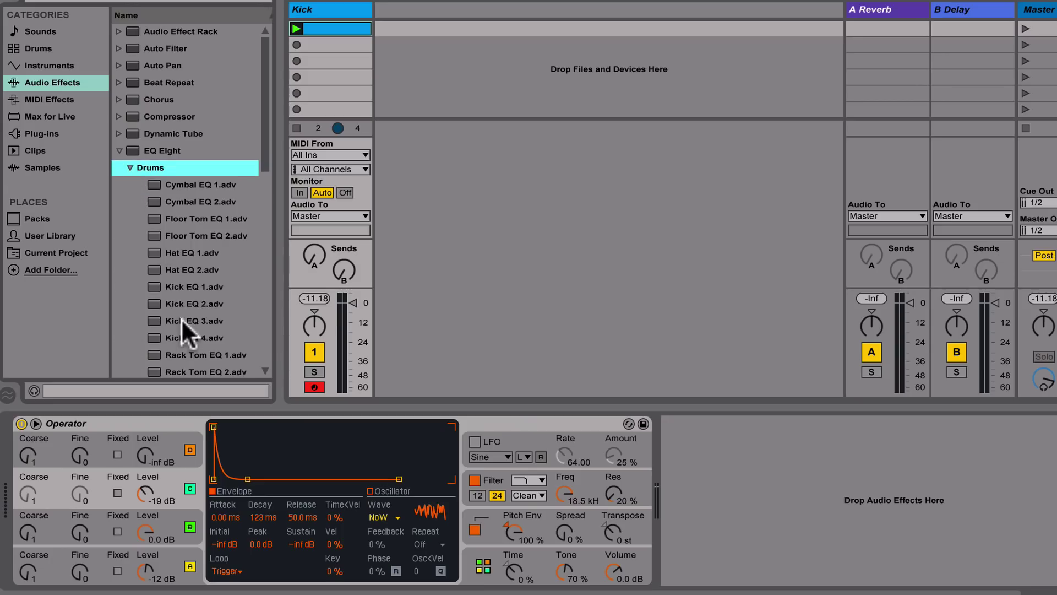
Drag the Kick EQ 2 preset from EQ Eight's Drums folder onto the kick track after Operator
{"action": "left_click_drag", "start_coordinate": [181, 303], "coordinate": [800, 496]}
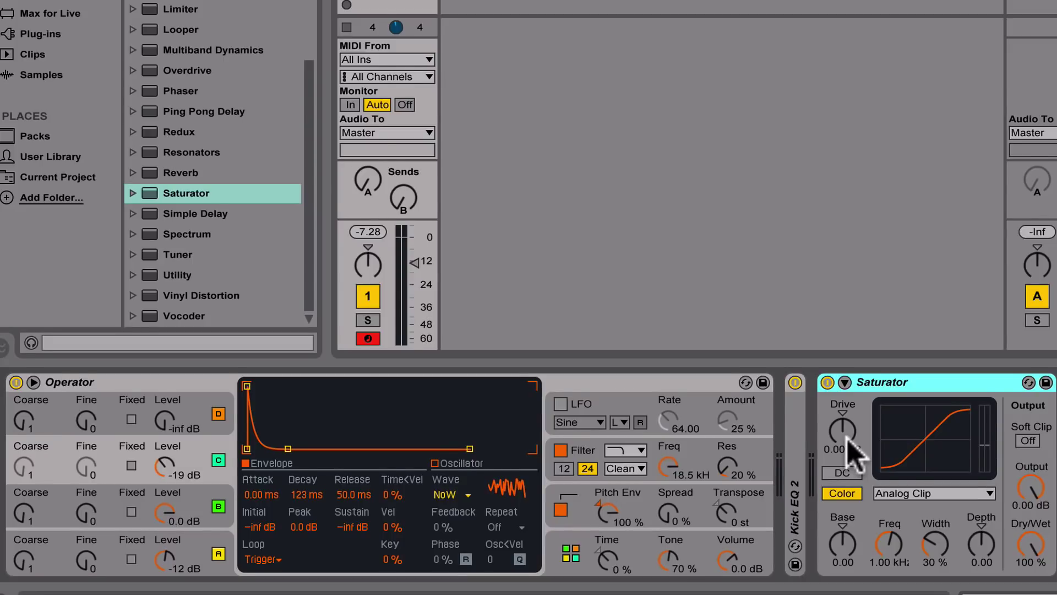
Raise the Saturator drive to 10.3 dB and step its waveshape through Soft Sine and Medium Curve to Hard Curve
{"action": "left_click", "coordinate": [844, 434]}
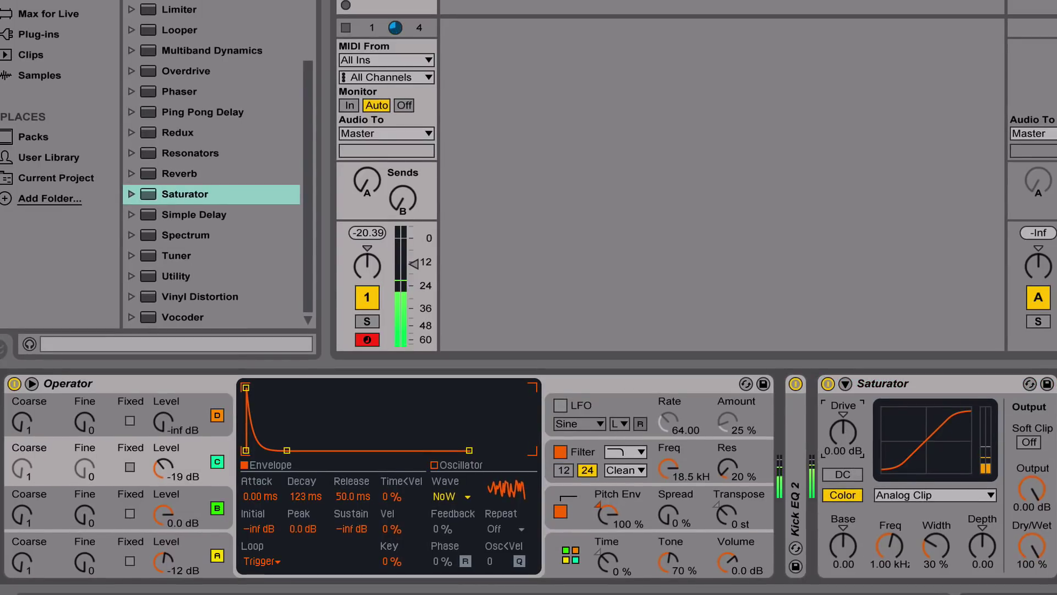
{"action": "mouse_move", "coordinate": [844, 434]}
{"action": "left_mouse_down"}
{"action": "mouse_move", "coordinate": [844, 422]}
{"action": "mouse_move", "coordinate": [849, 432]}
{"action": "left_mouse_up"}
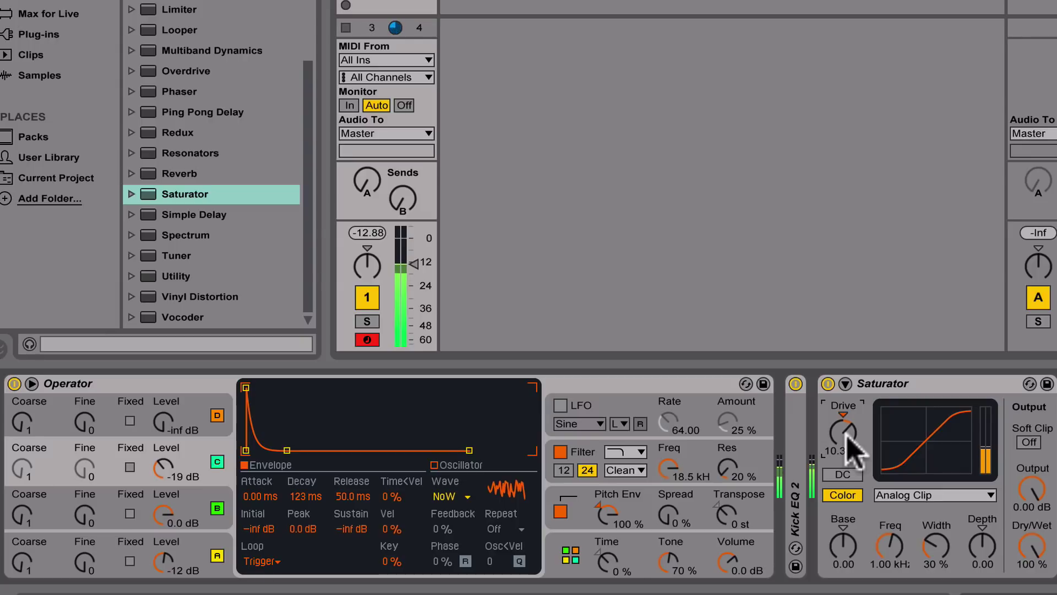
{"action": "left_click", "coordinate": [904, 495]}
{"action": "key", "text": "Down"}
{"action": "key", "text": "Return"}
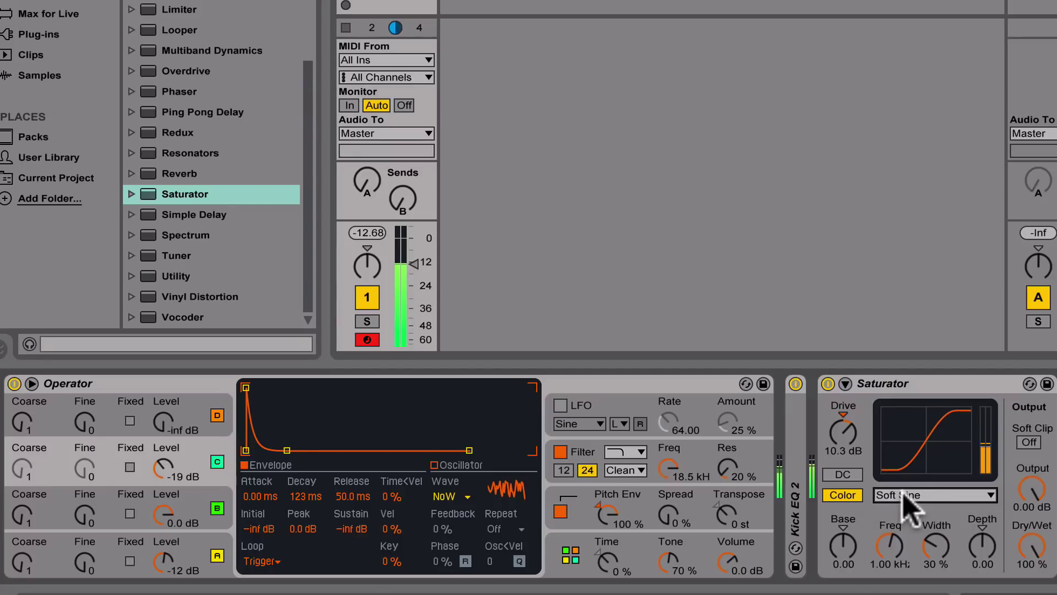
{"action": "key", "text": "Down"}
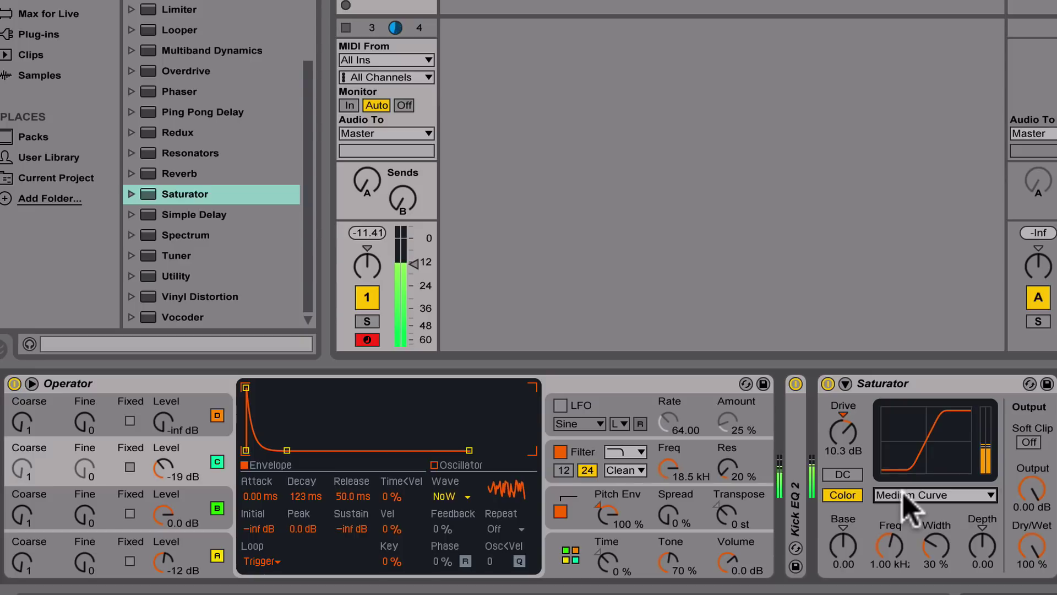
{"action": "key", "text": "Down"}
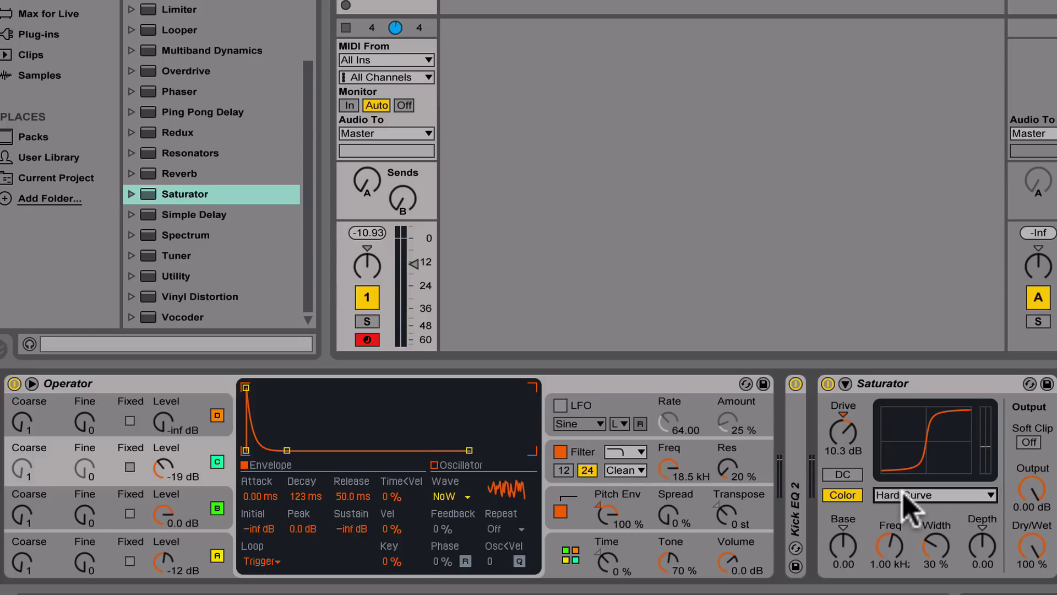
Turn off the Saturator and set Operator's filter circuit to PRD, with filter drive back at 0.00 dB
{"action": "left_click", "coordinate": [828, 383]}
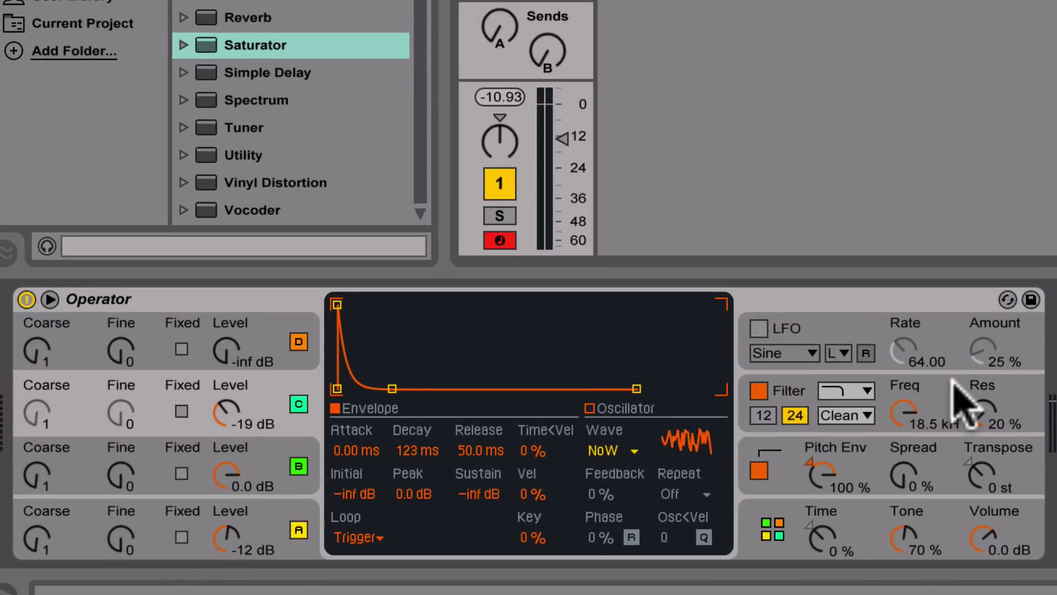
{"action": "left_click", "coordinate": [955, 386]}
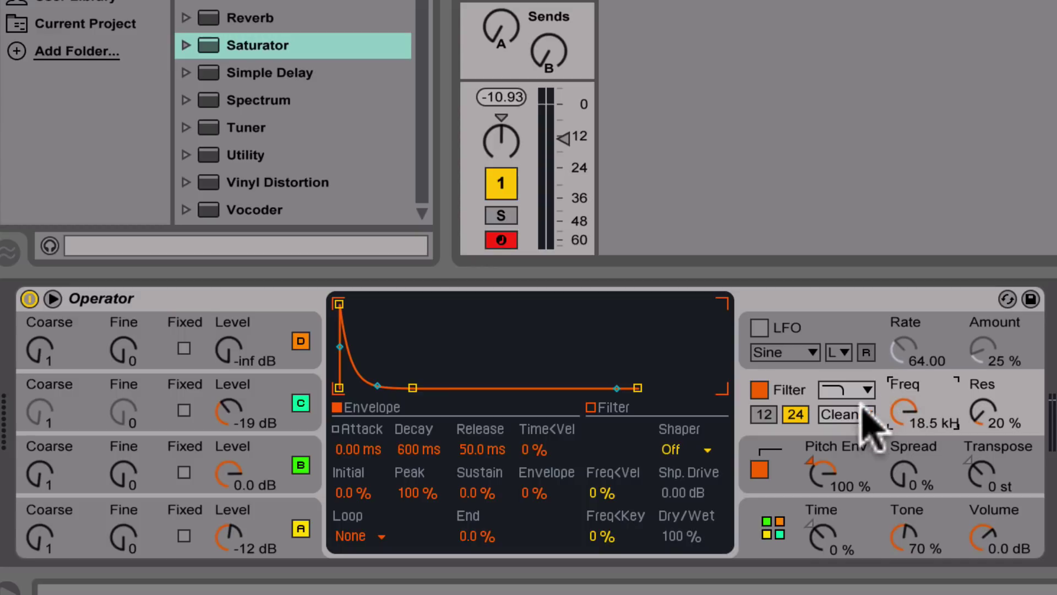
{"action": "left_click", "coordinate": [850, 413]}
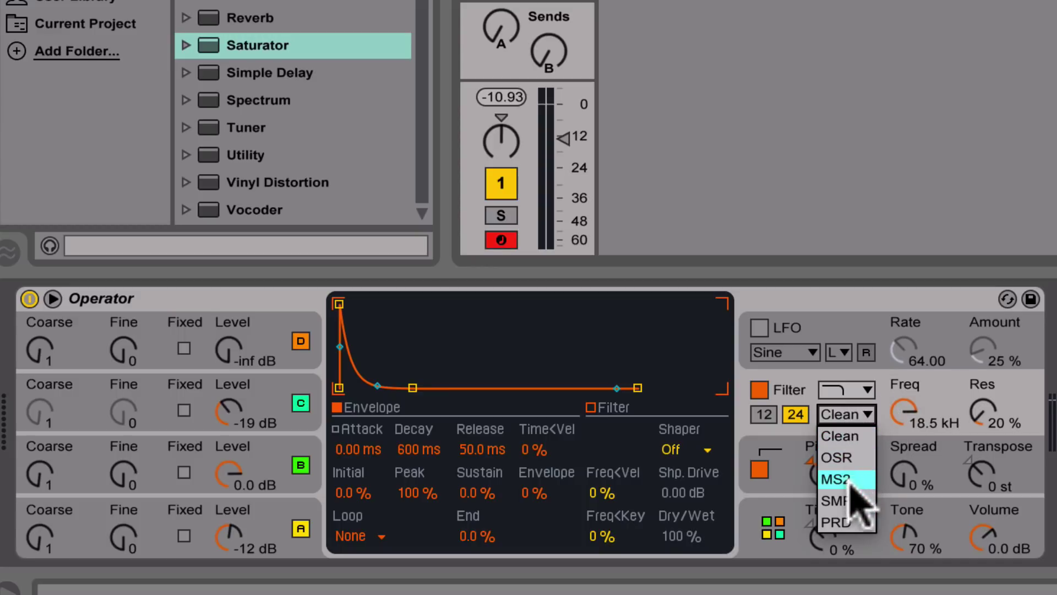
{"action": "left_click", "coordinate": [835, 522]}
{"action": "left_click", "coordinate": [625, 449]}
{"action": "left_click_drag", "start_coordinate": [621, 444], "coordinate": [620, 358]}
{"action": "key", "text": "Delete"}
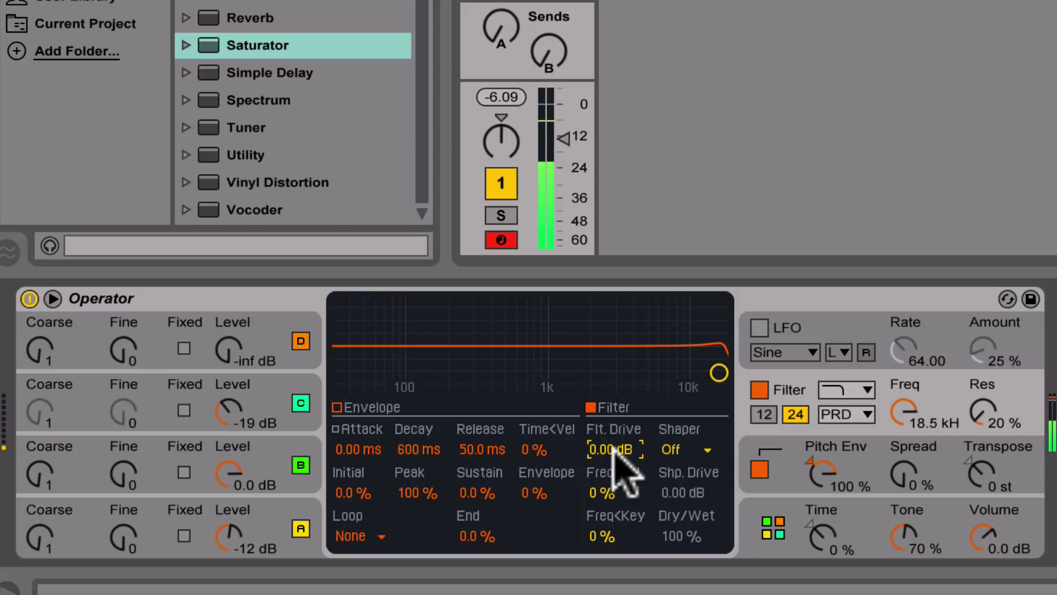
Try the Hard and Soft shapers, then use Sine with 12.0 dB shaper drive and 97 % dry/wet
{"action": "left_click", "coordinate": [691, 450]}
{"action": "left_click", "coordinate": [680, 515]}
{"action": "left_click", "coordinate": [683, 493]}
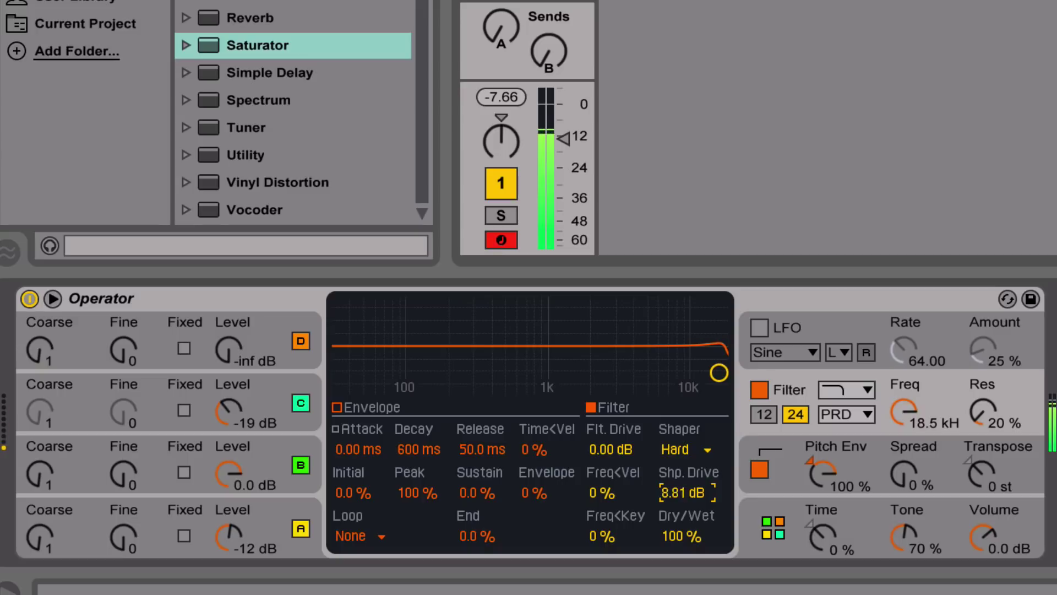
{"action": "left_click_drag", "start_coordinate": [683, 493], "coordinate": [682, 490]}
{"action": "left_click", "coordinate": [683, 449]}
{"action": "left_click", "coordinate": [680, 477]}
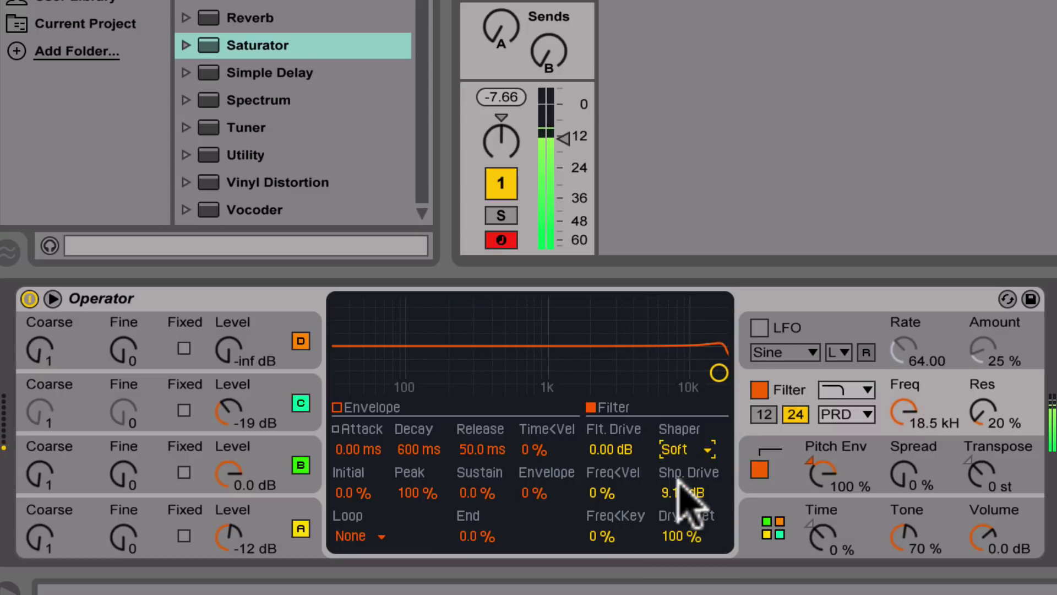
{"action": "left_click", "coordinate": [685, 450]}
{"action": "left_click", "coordinate": [678, 526]}
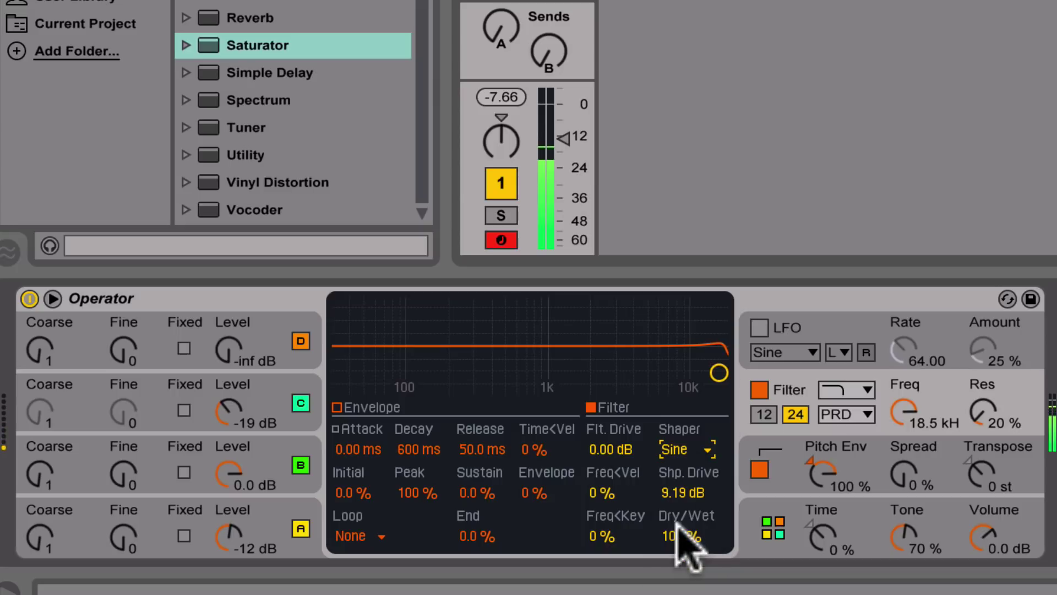
{"action": "left_click_drag", "start_coordinate": [683, 493], "coordinate": [683, 488]}
{"action": "left_click_drag", "start_coordinate": [675, 537], "coordinate": [674, 548]}
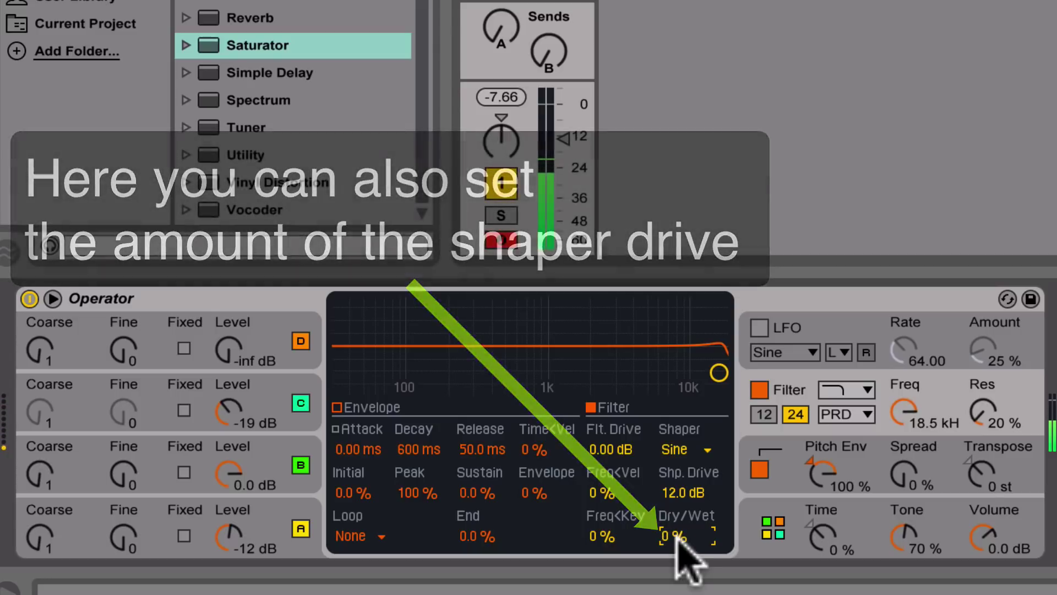
{"action": "scroll", "coordinate": [677, 550], "scroll_direction": "up", "scroll_amount": 10}
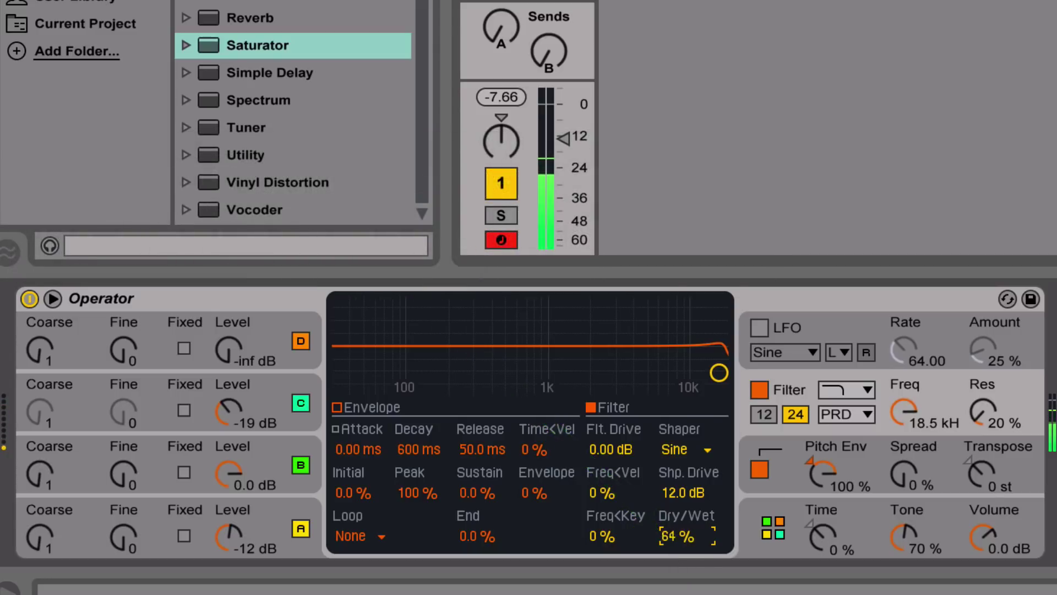
Turn Operator's shaper off and re-enable the Saturator with Soft Sine at 5.71 dB drive
{"action": "left_click", "coordinate": [683, 449]}
{"action": "left_click", "coordinate": [685, 465]}
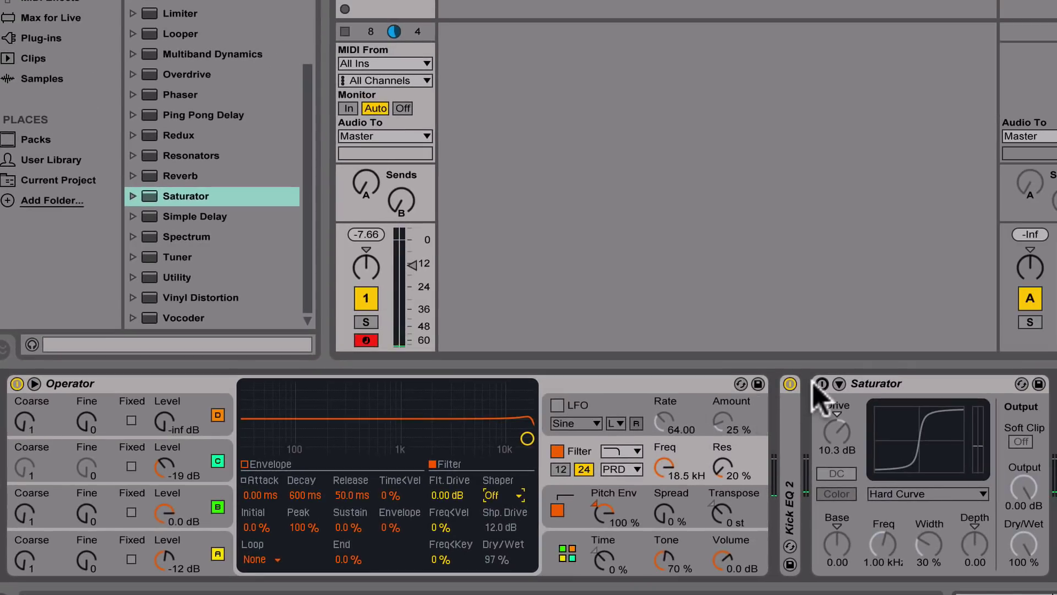
{"action": "left_click", "coordinate": [822, 383]}
{"action": "left_click", "coordinate": [878, 494]}
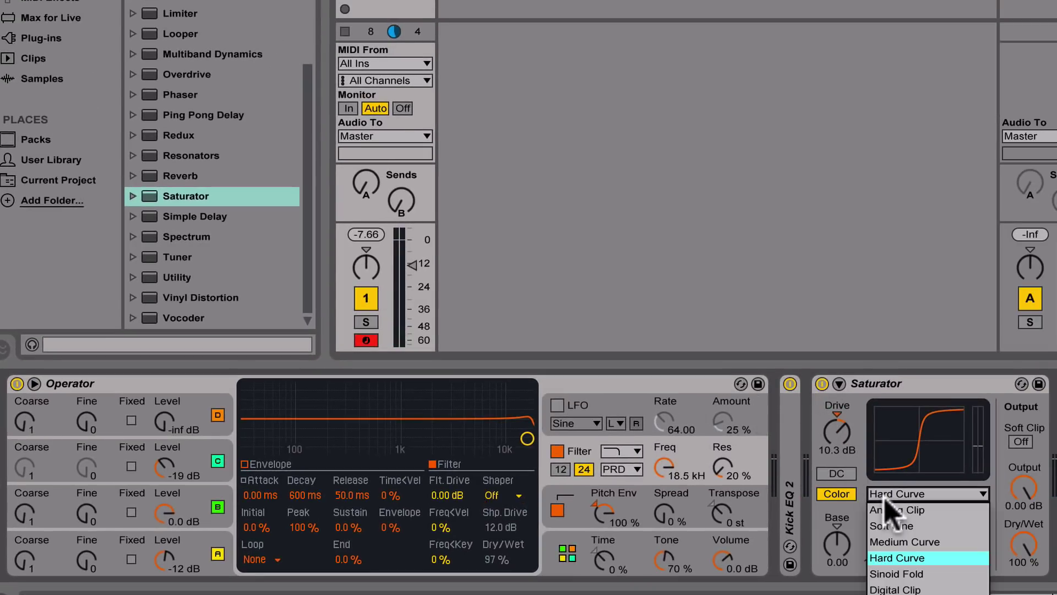
{"action": "left_click", "coordinate": [889, 521]}
{"action": "left_click_drag", "start_coordinate": [841, 428], "coordinate": [841, 435]}
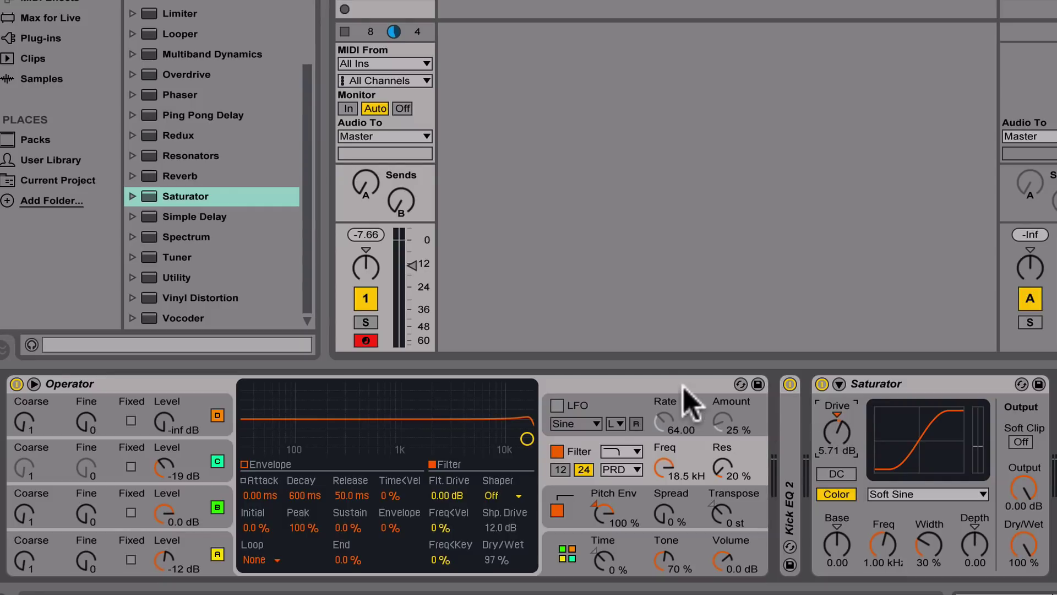
Group Operator, Kick EQ 2 and Saturator into an Instrument Rack with Ctrl+G and show its macros
{"action": "left_click", "coordinate": [632, 387]}
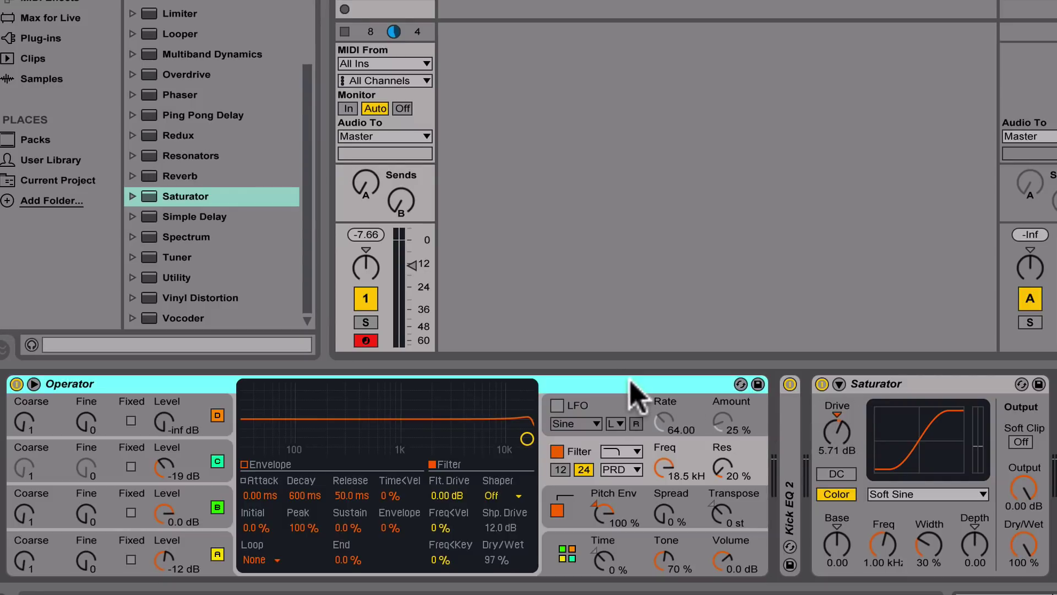
{"action": "left_click", "coordinate": [790, 472], "text": "shift"}
{"action": "left_click", "coordinate": [916, 384], "text": "shift"}
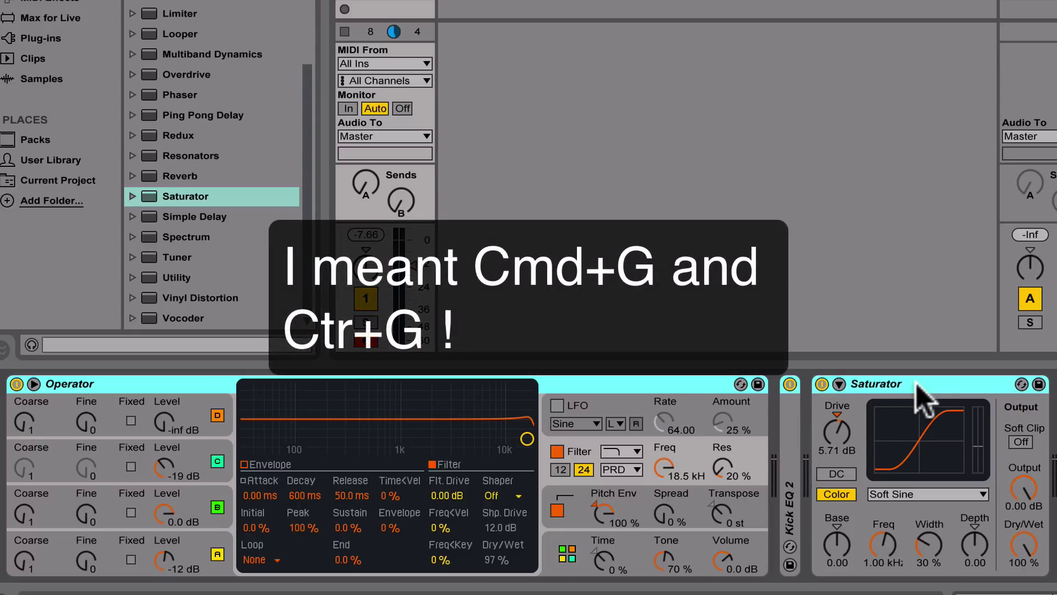
{"action": "key", "text": "ctrl+g"}
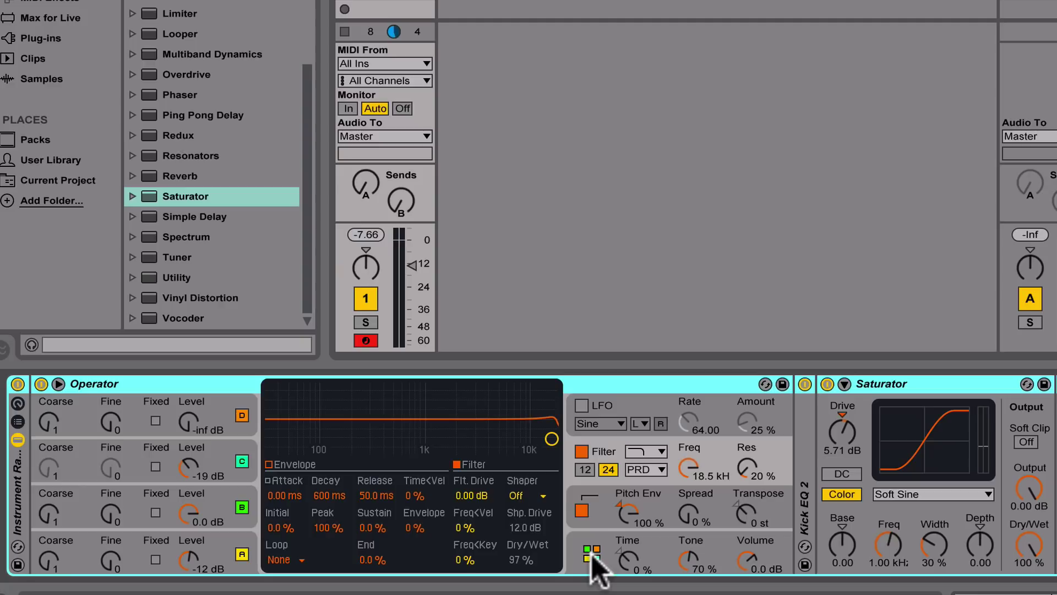
{"action": "left_click", "coordinate": [17, 405]}
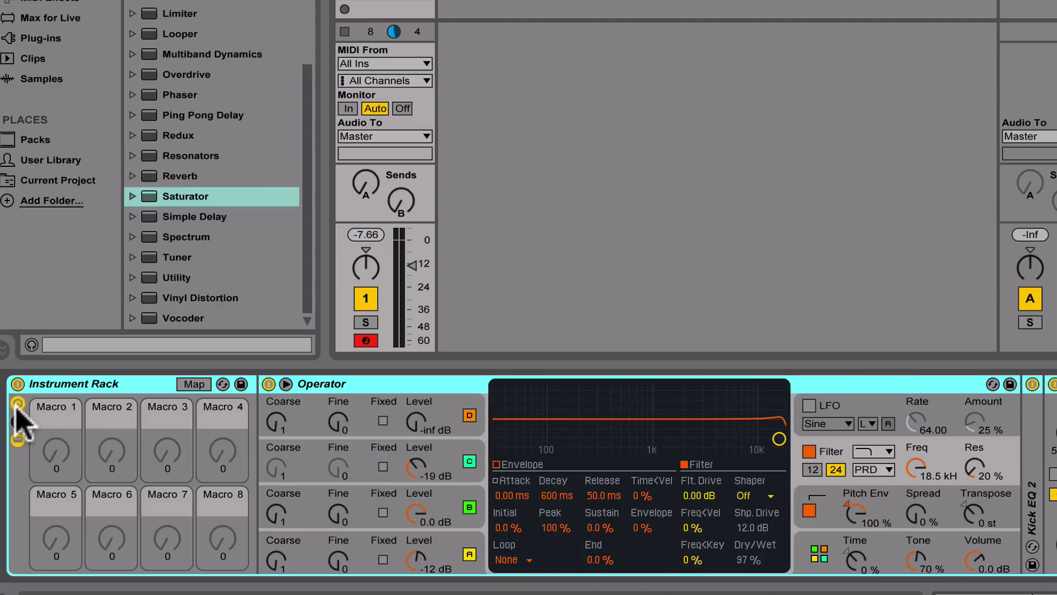
Map Operator's Time, oscillator B level and oscillator C level to Macros 1, 2 and 3
{"action": "left_click", "coordinate": [204, 384]}
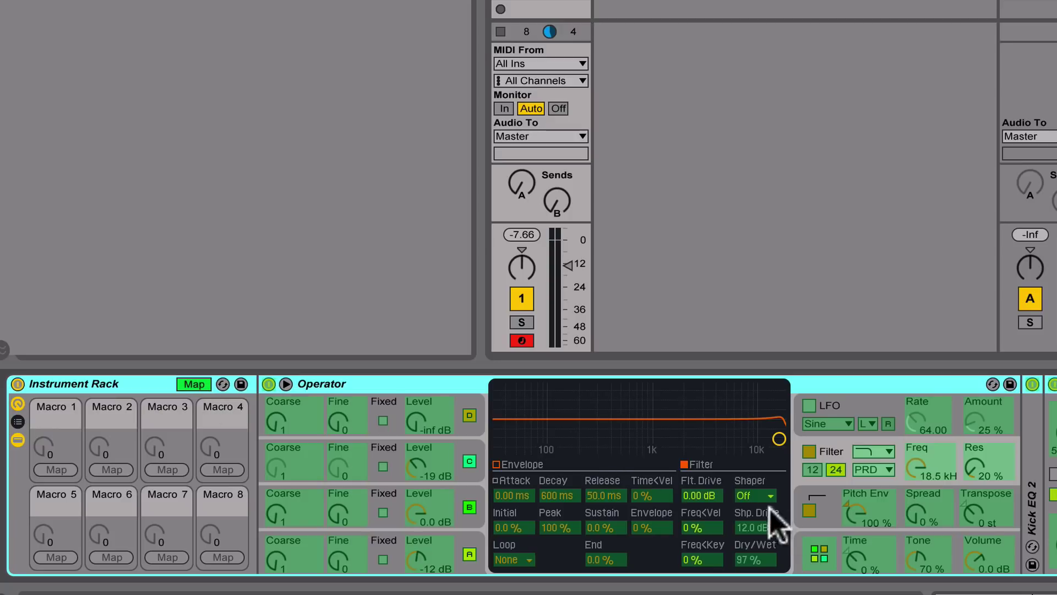
{"action": "left_click", "coordinate": [852, 557]}
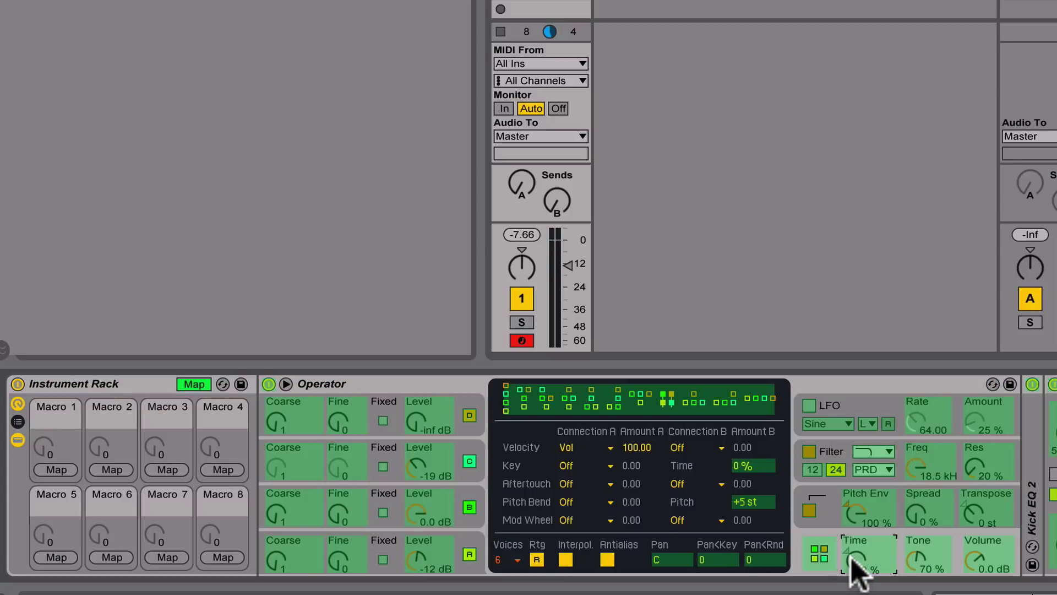
{"action": "left_click", "coordinate": [57, 470]}
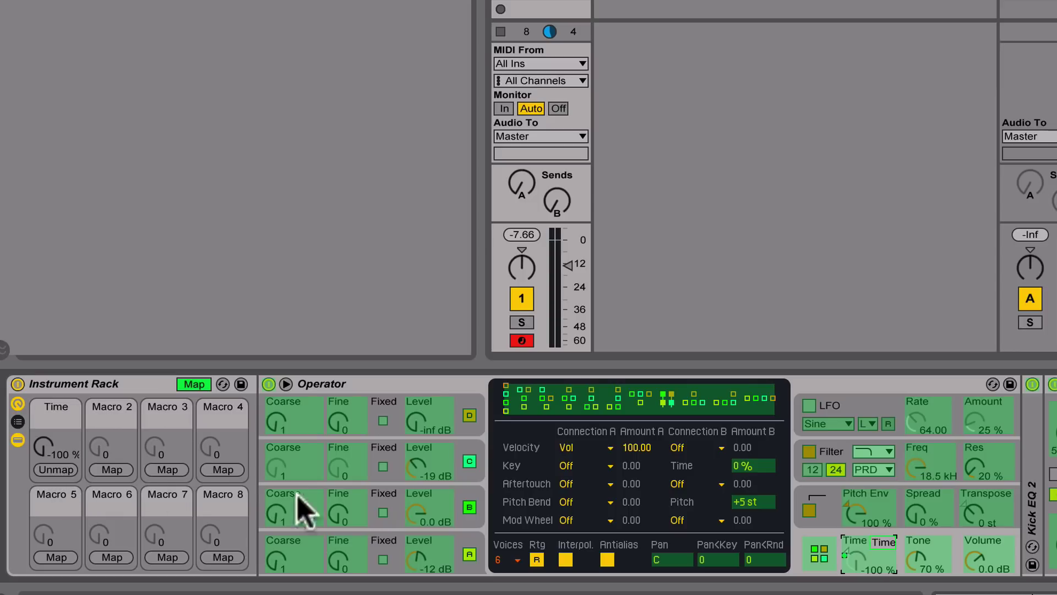
{"action": "left_click", "coordinate": [417, 516]}
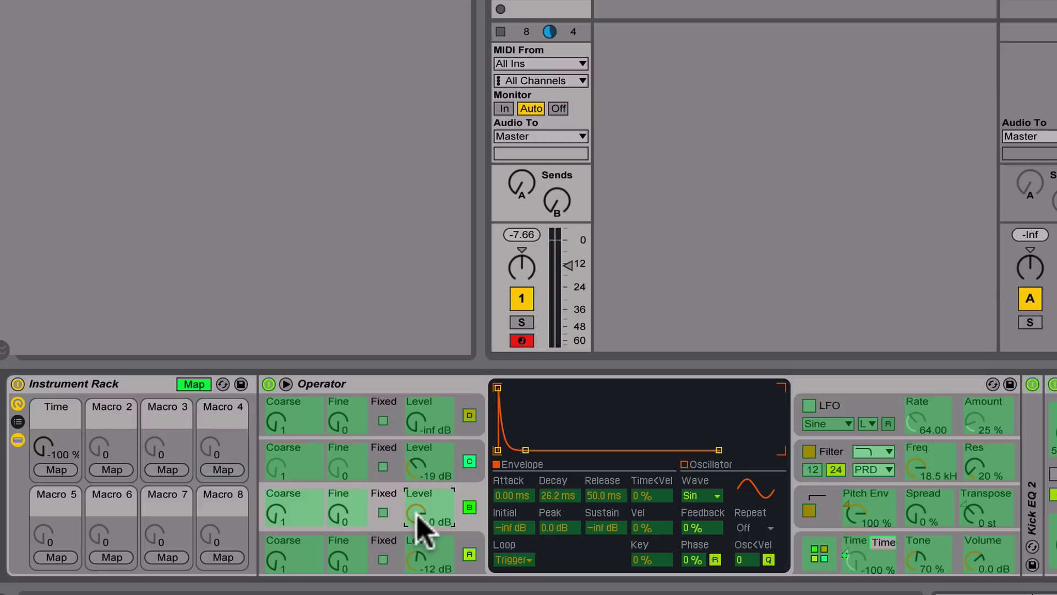
{"action": "left_click", "coordinate": [112, 470]}
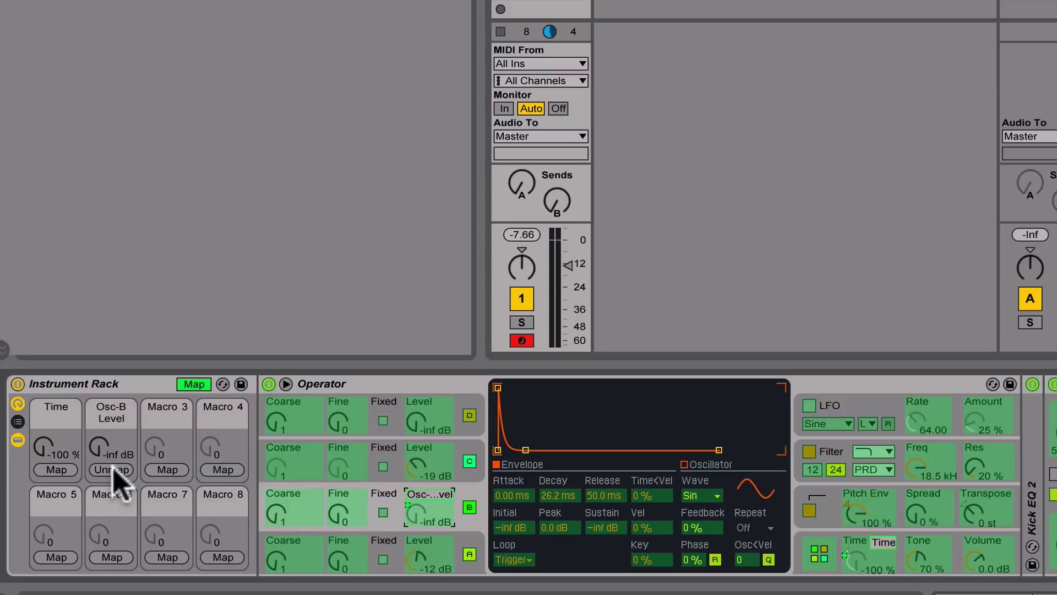
{"action": "left_click", "coordinate": [416, 473]}
{"action": "left_click", "coordinate": [168, 470]}
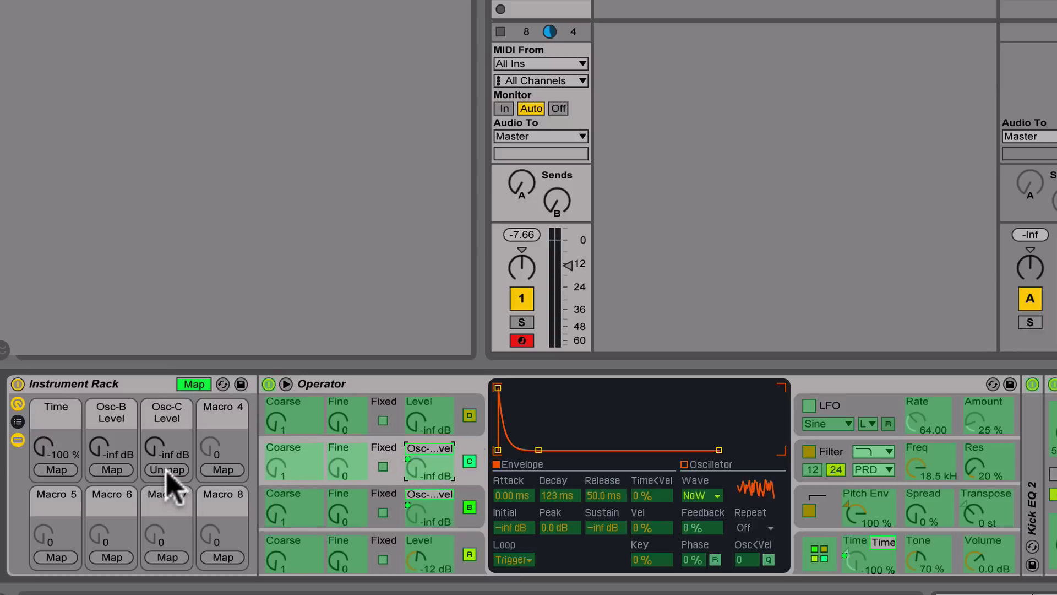
Leave Map mode, reset the Time macro, and turn the Osc-B Level macro up to -11 dB
{"action": "left_click", "coordinate": [194, 384]}
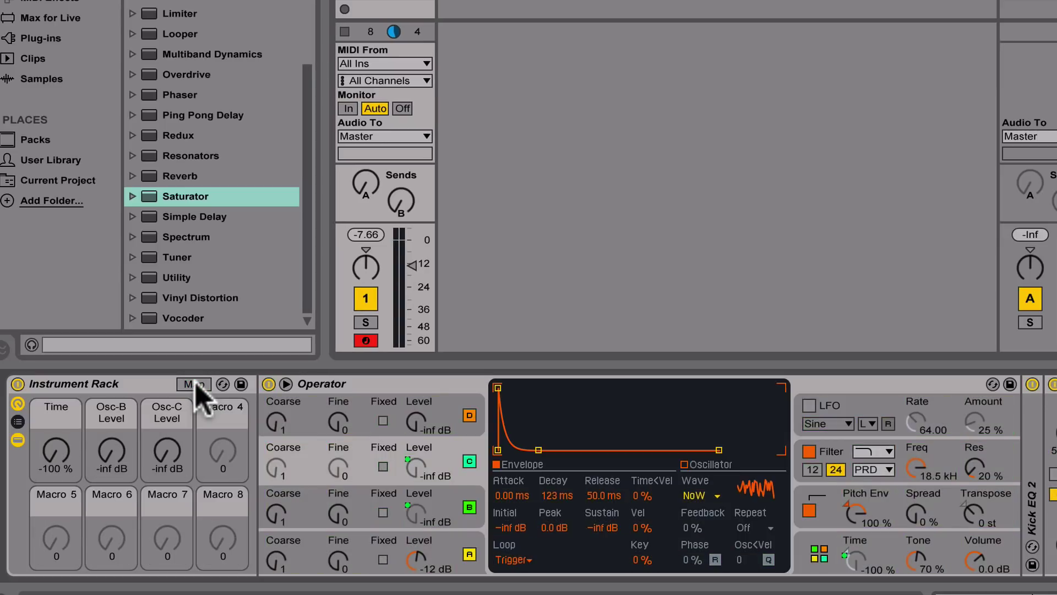
{"action": "left_click", "coordinate": [58, 456]}
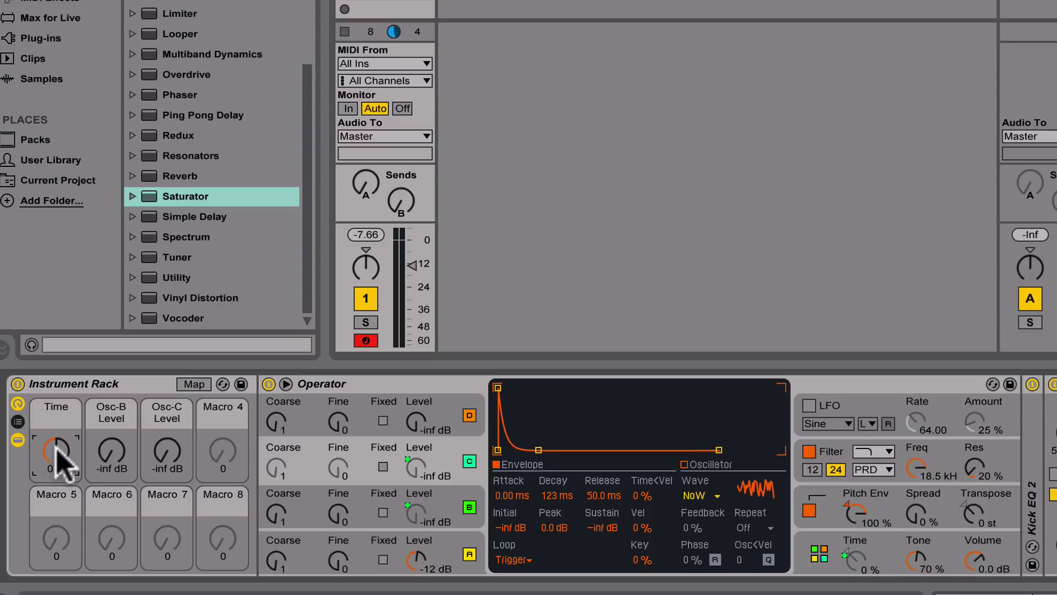
{"action": "left_click", "coordinate": [110, 456]}
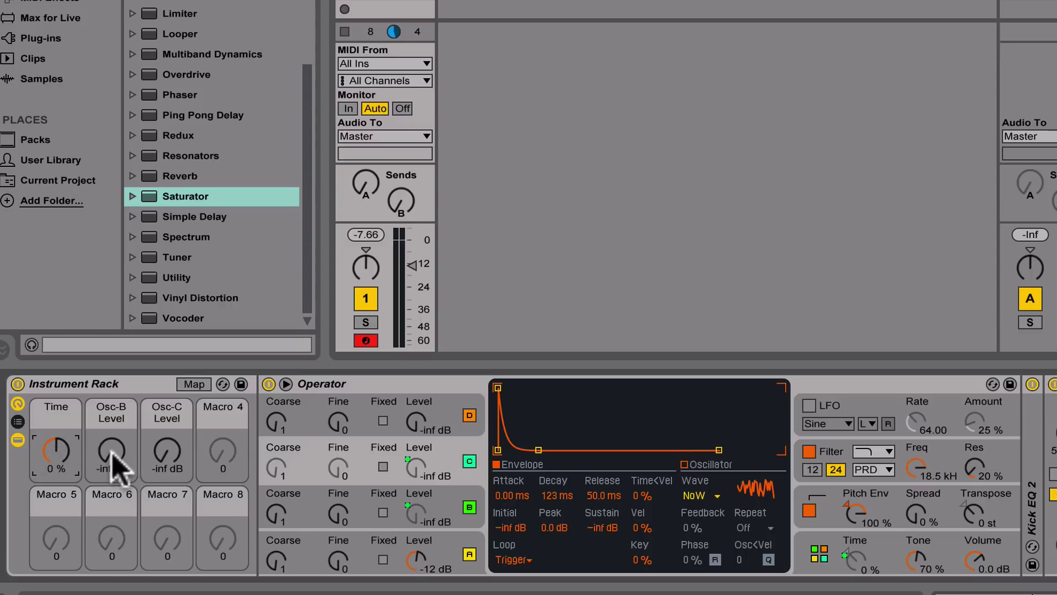
{"action": "left_click_drag", "start_coordinate": [111, 451], "coordinate": [167, 445]}
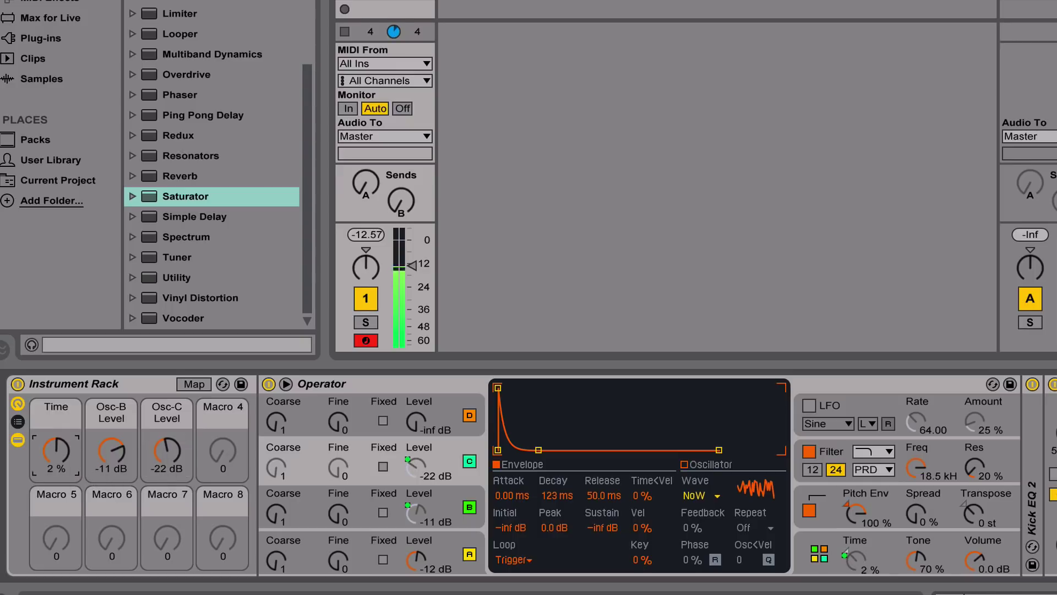